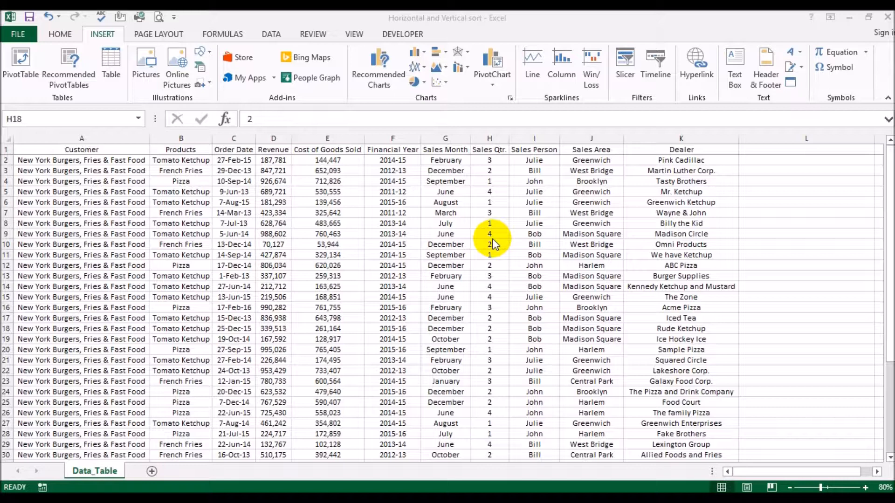
{"action": "left_click", "coordinate": [127, 76]}
{"action": "left_click", "coordinate": [69, 31]}
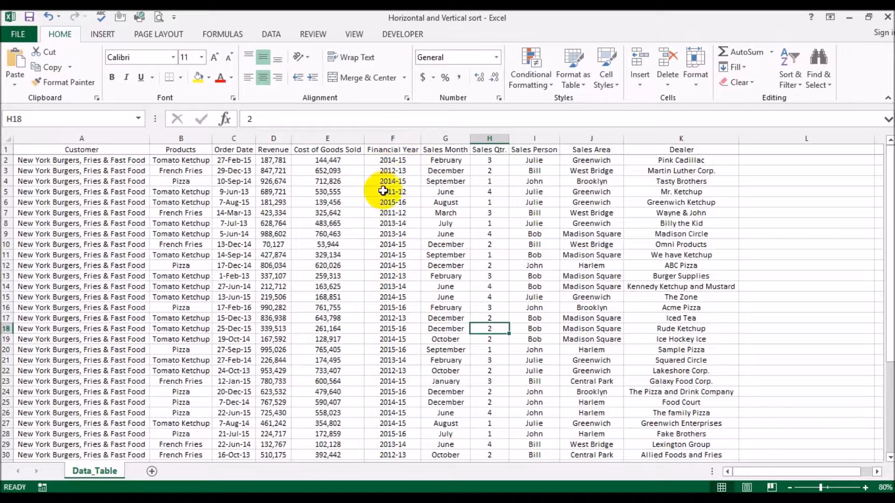
{"action": "left_click", "coordinate": [386, 138]}
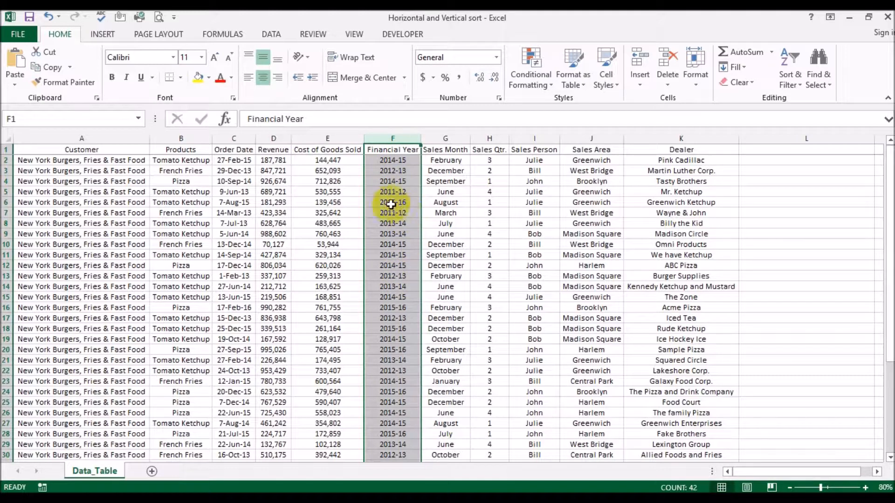
{"action": "left_click_drag", "start_coordinate": [77, 164], "coordinate": [319, 297]}
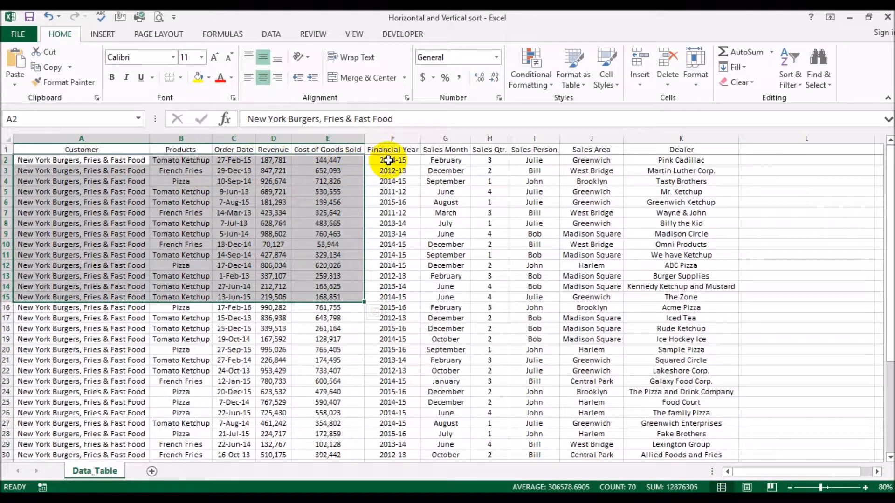
{"action": "left_click", "coordinate": [274, 162]}
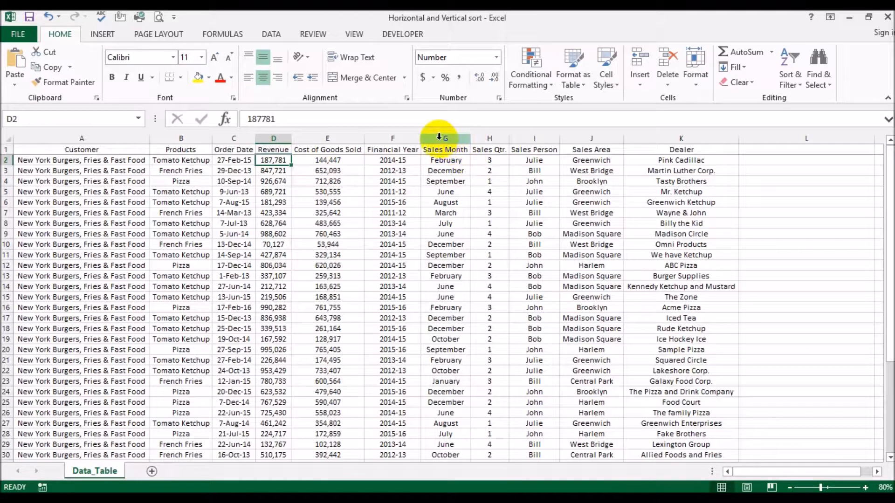
Sort only the Financial Year column A to Z, continuing with the current selection instead of expanding it.
{"action": "left_click", "coordinate": [398, 135]}
{"action": "left_click", "coordinate": [789, 75]}
{"action": "left_click", "coordinate": [797, 100]}
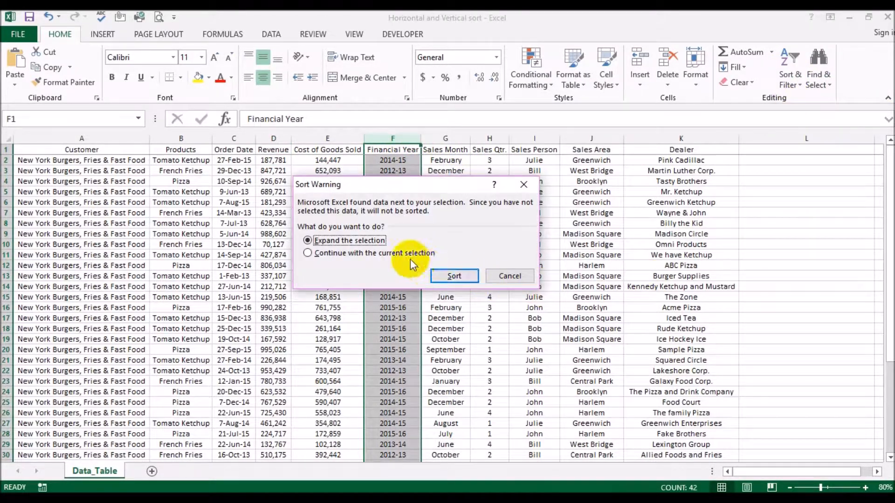
{"action": "left_click", "coordinate": [307, 253]}
{"action": "left_click", "coordinate": [454, 276]}
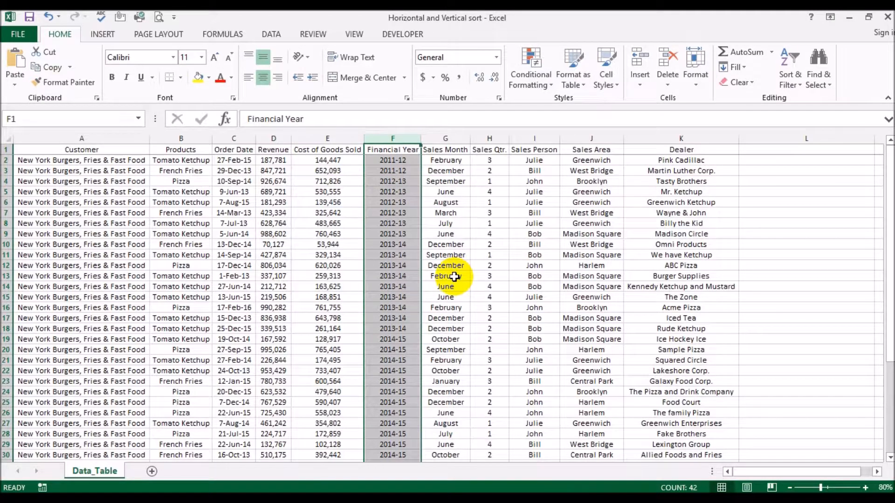
Compare the first record's product, order date and financial year, and undo the sort of the Financial Year column.
{"action": "left_click", "coordinate": [440, 276]}
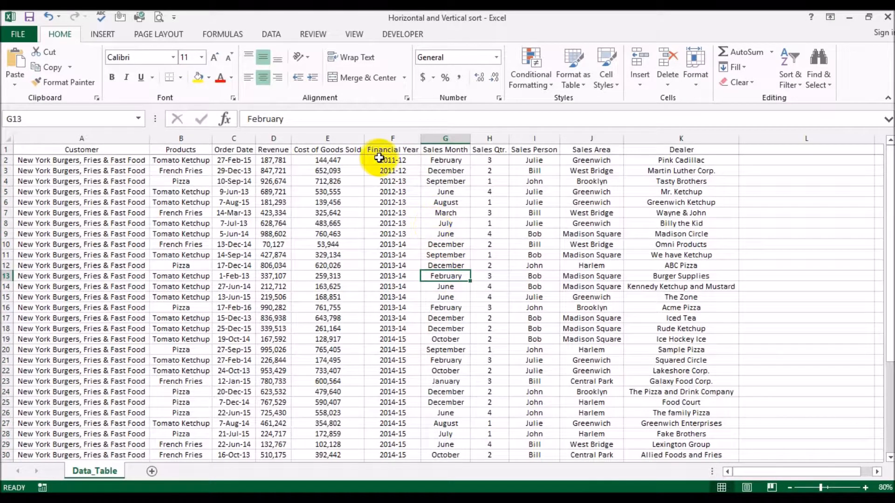
{"action": "left_click", "coordinate": [199, 160]}
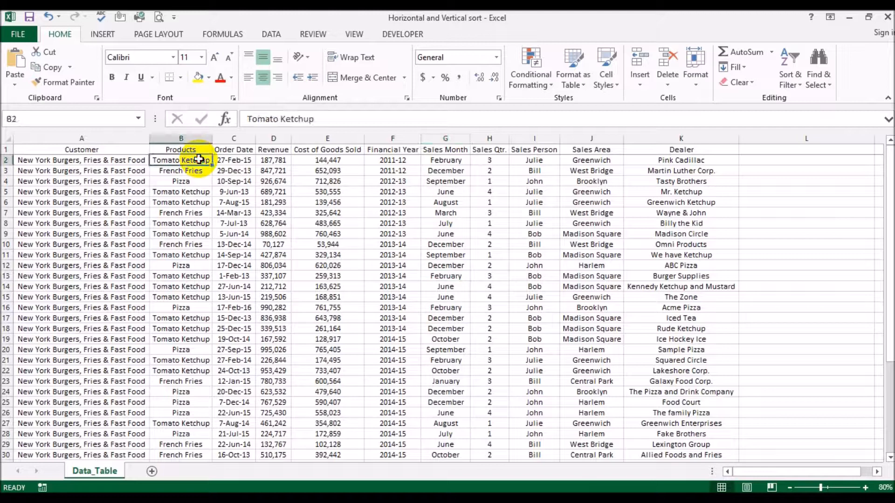
{"action": "left_click", "coordinate": [233, 161]}
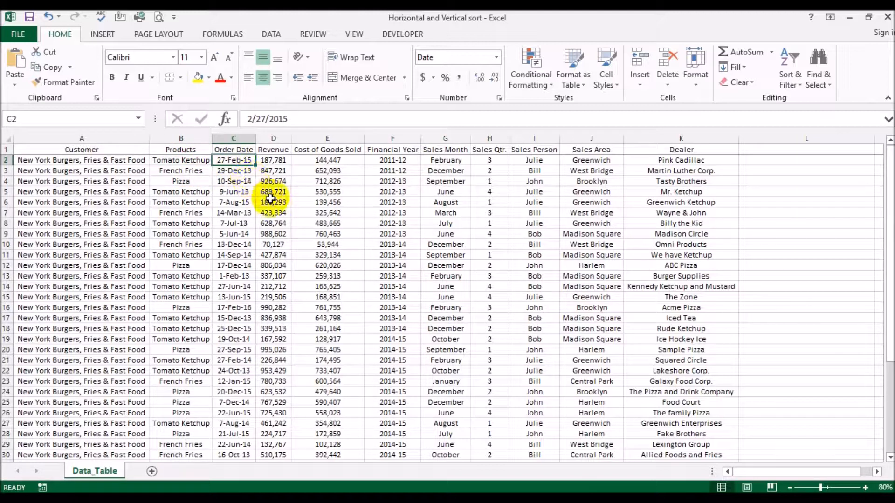
{"action": "left_click", "coordinate": [404, 162]}
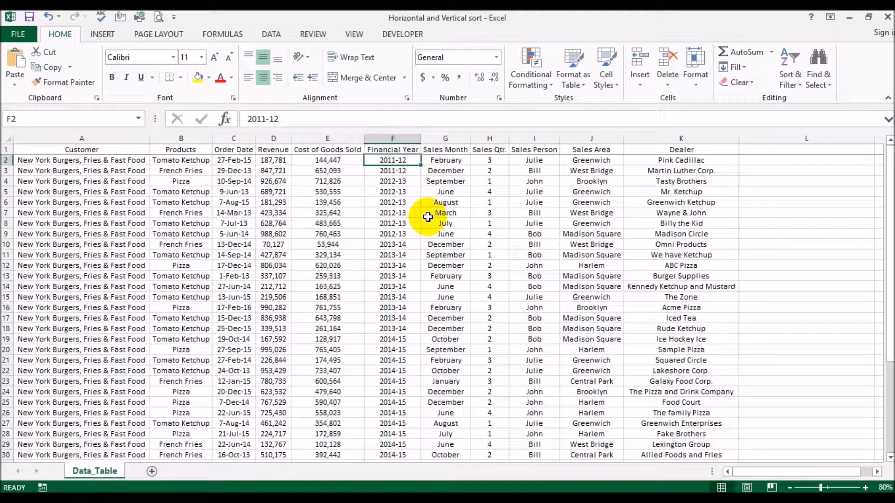
{"action": "key", "text": "ctrl+z"}
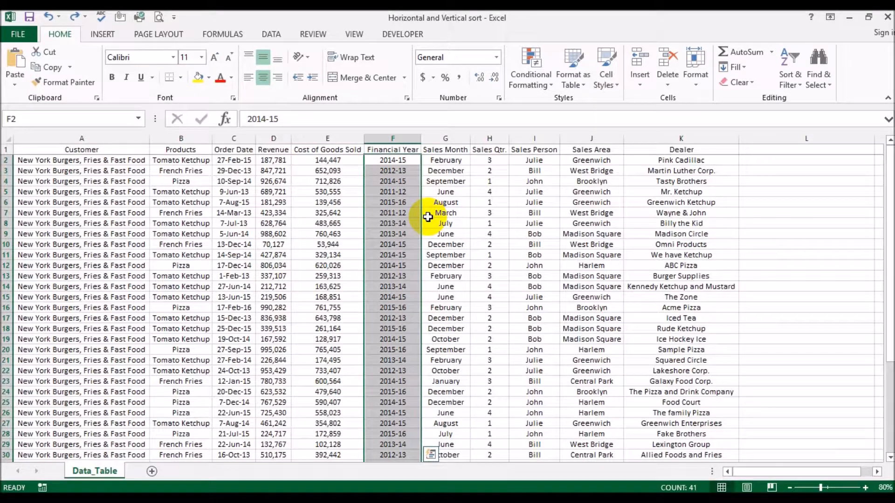
{"action": "left_click", "coordinate": [394, 161]}
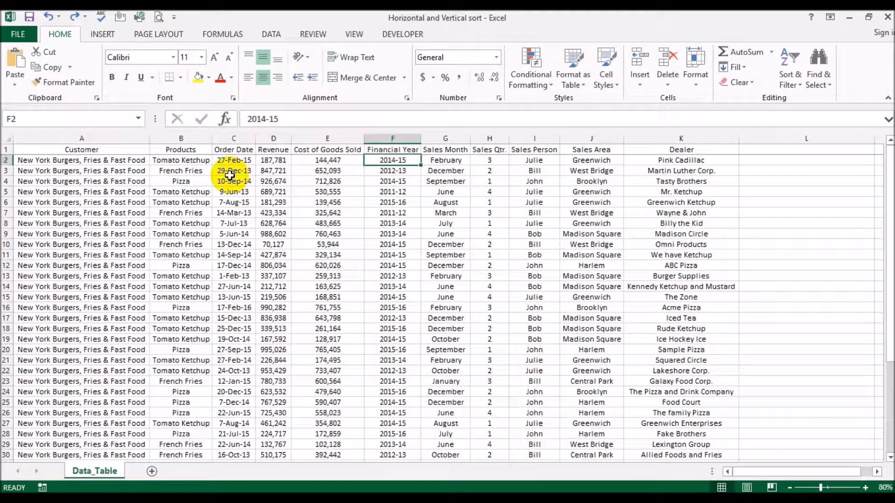
Select the whole sheet and open a custom sort that treats the first row as headers.
{"action": "scroll", "coordinate": [228, 175], "scroll_direction": "down", "scroll_amount": 13}
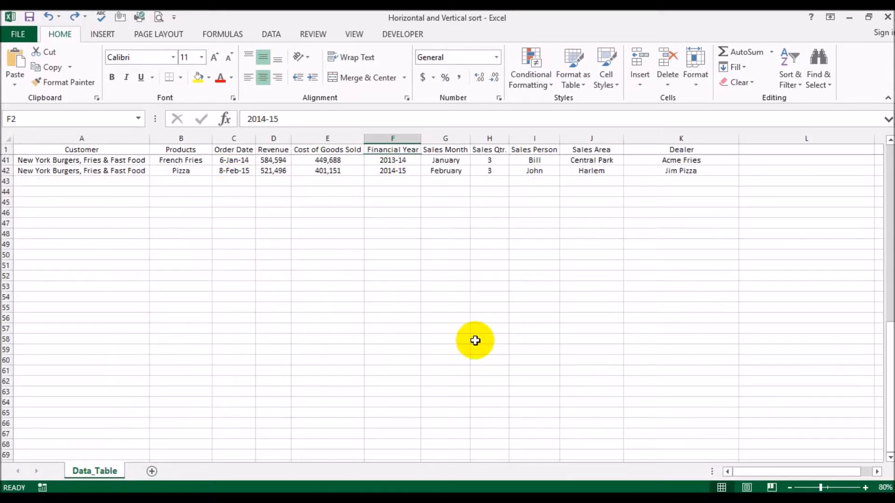
{"action": "left_click_drag", "start_coordinate": [891, 420], "coordinate": [891, 238]}
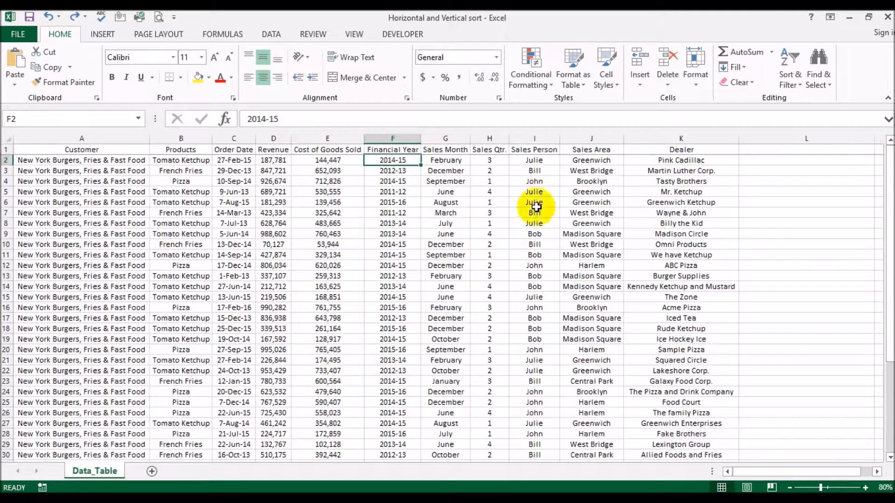
{"action": "left_click", "coordinate": [6, 137]}
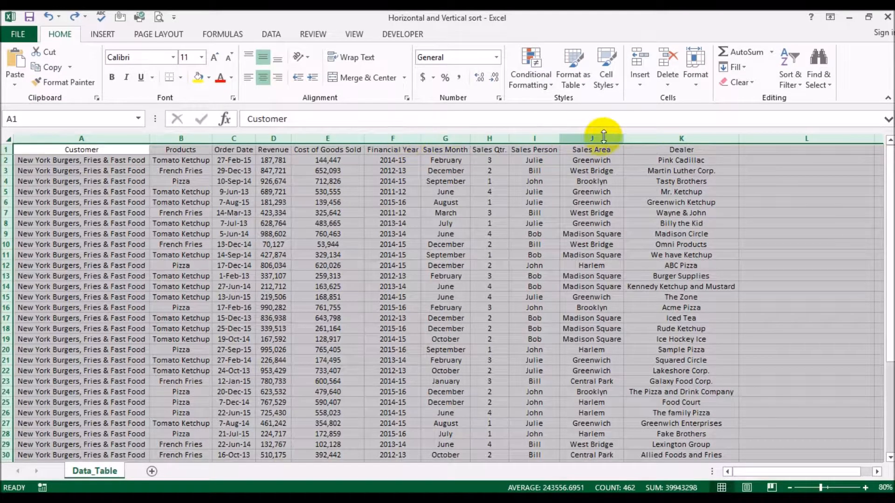
{"action": "left_click", "coordinate": [800, 88]}
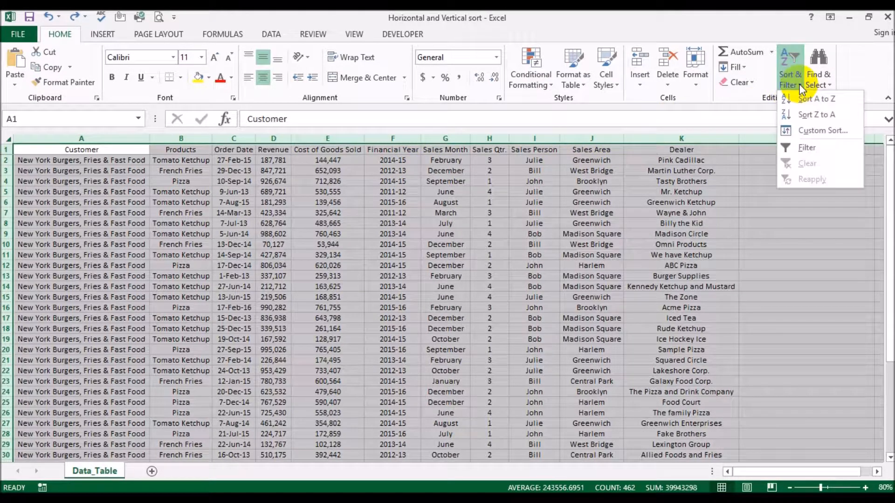
{"action": "left_click", "coordinate": [799, 128]}
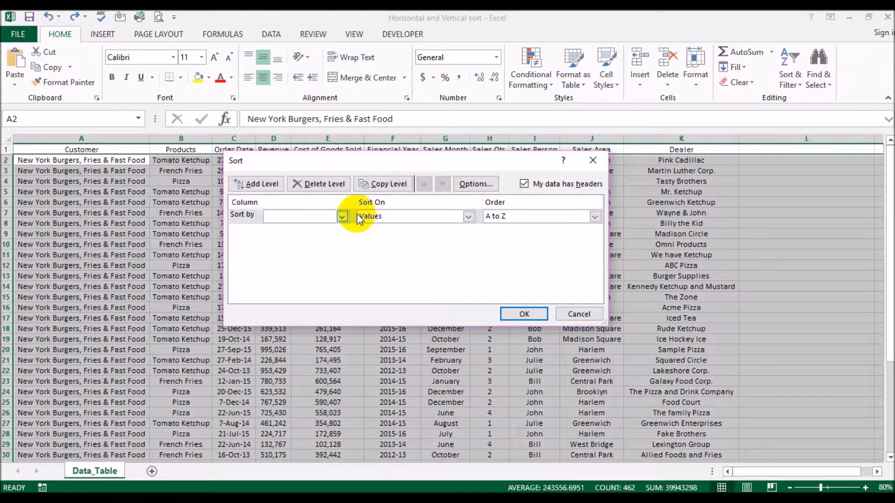
{"action": "left_click_drag", "start_coordinate": [300, 165], "coordinate": [322, 203]}
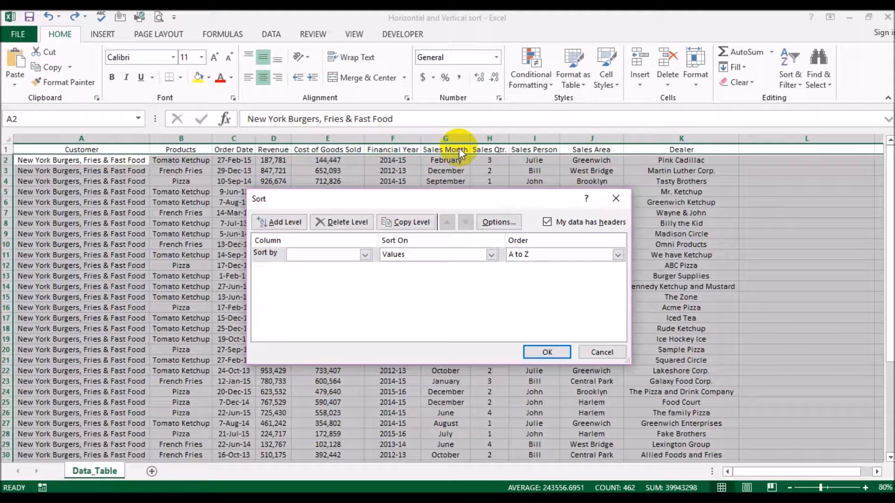
{"action": "left_click", "coordinate": [548, 223]}
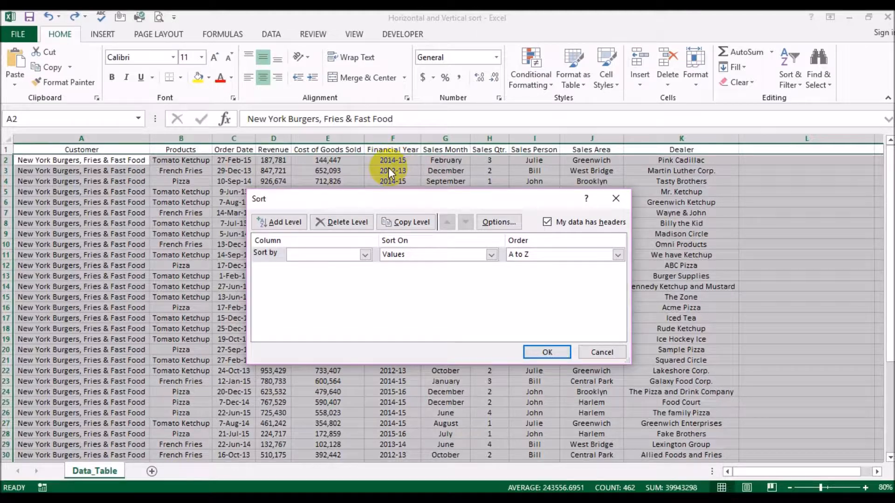
Sort the entire table by Financial Year on values, in A to Z order.
{"action": "left_click", "coordinate": [365, 254]}
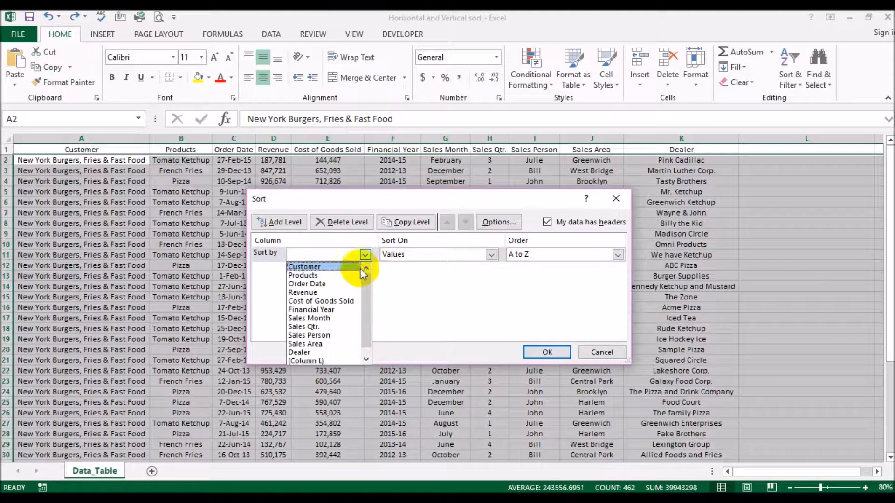
{"action": "left_click", "coordinate": [366, 254]}
{"action": "left_click", "coordinate": [367, 255]}
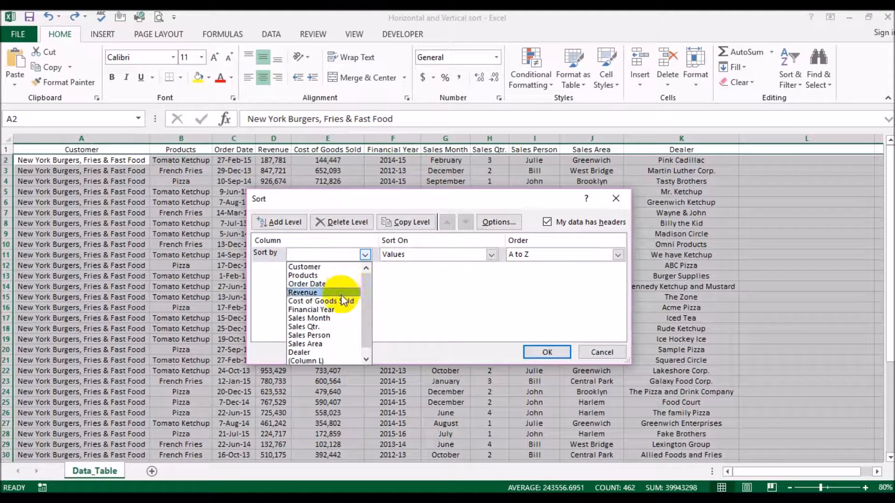
{"action": "left_click", "coordinate": [331, 310]}
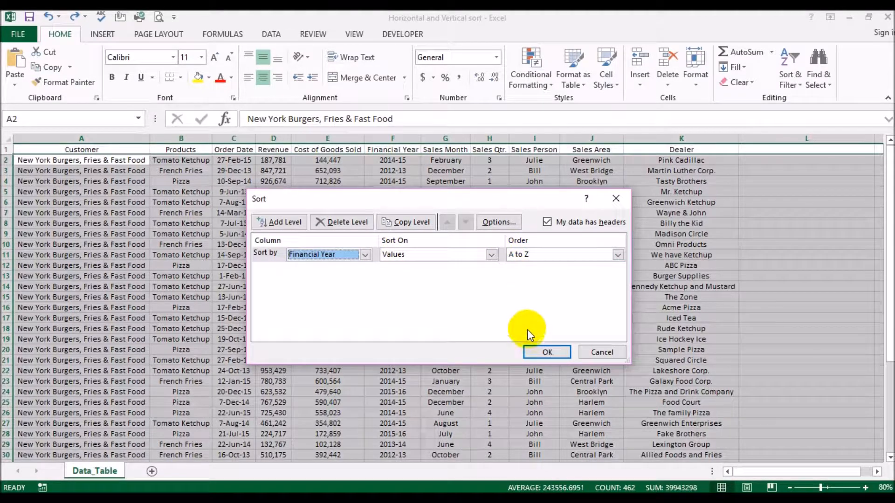
{"action": "left_click", "coordinate": [544, 353]}
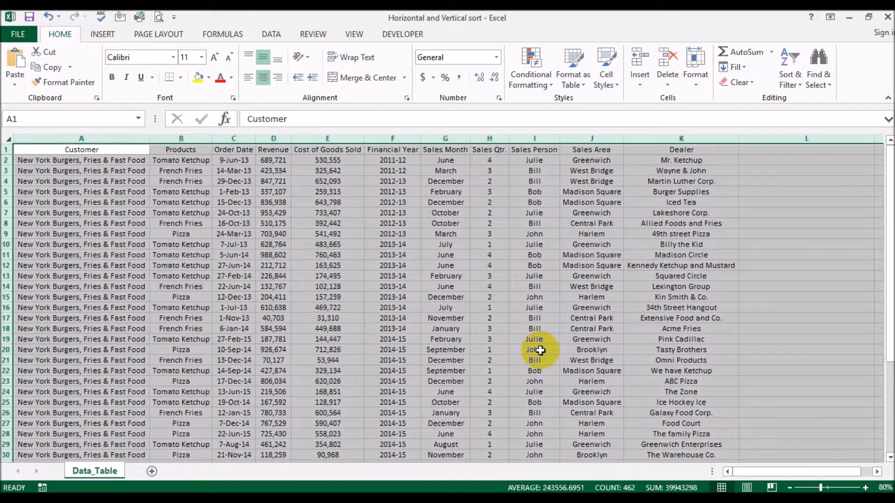
Check the first record's financial year against its order date, and highlight the 2012-13 entries in F4:F9.
{"action": "left_click", "coordinate": [449, 318]}
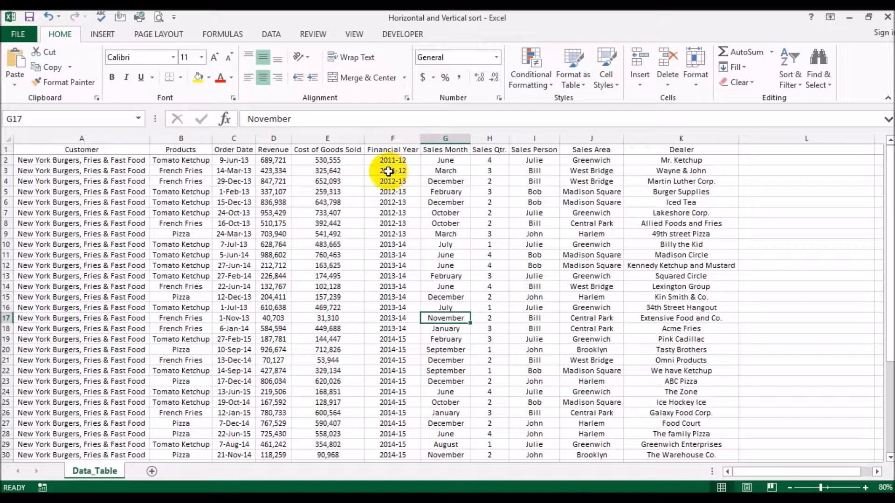
{"action": "left_click", "coordinate": [402, 163]}
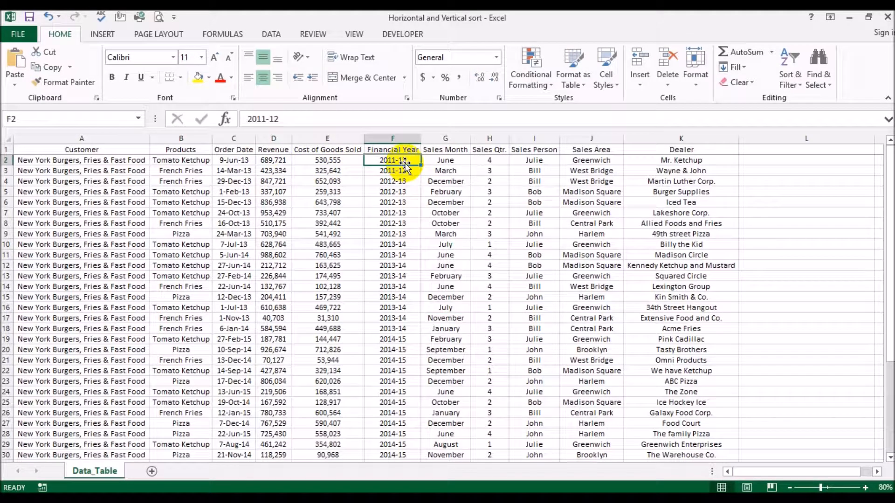
{"action": "left_click", "coordinate": [239, 162]}
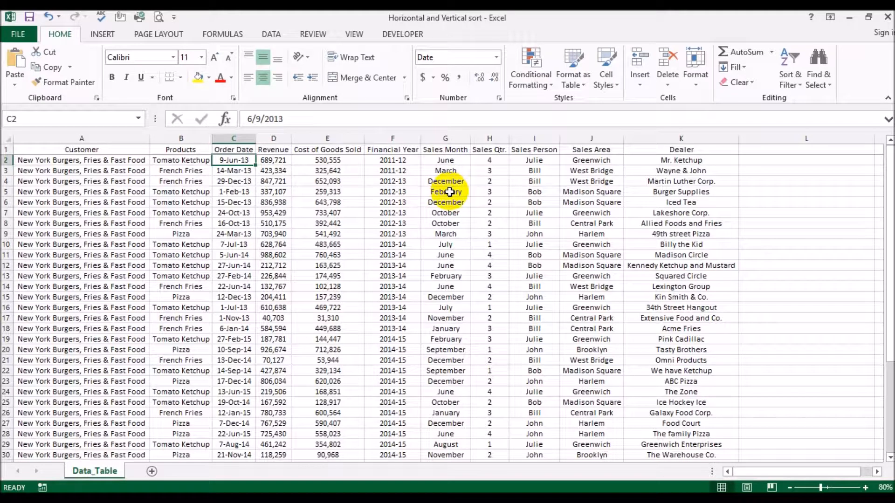
{"action": "left_click_drag", "start_coordinate": [392, 182], "coordinate": [407, 232]}
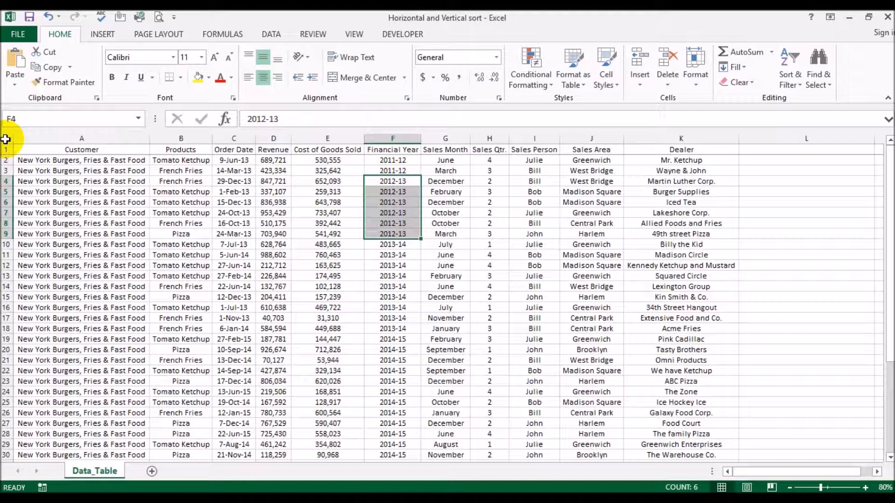
Sort the whole table by Financial Year and by Sales Month as a second level, both on values from A to Z.
{"action": "left_click", "coordinate": [5, 139]}
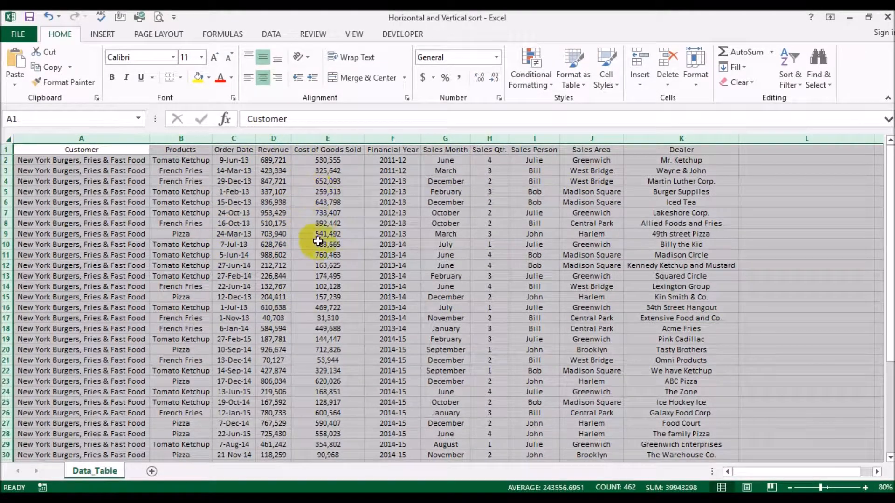
{"action": "left_click", "coordinate": [790, 77]}
{"action": "left_click", "coordinate": [811, 127]}
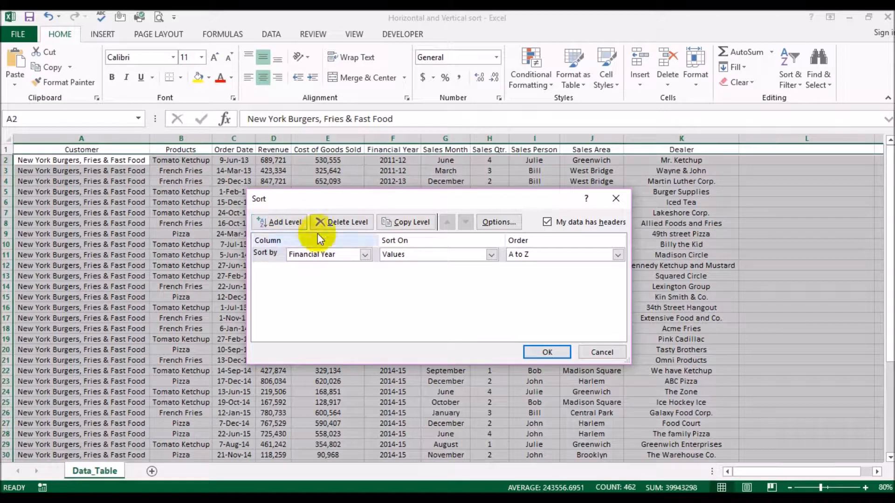
{"action": "left_click", "coordinate": [276, 222]}
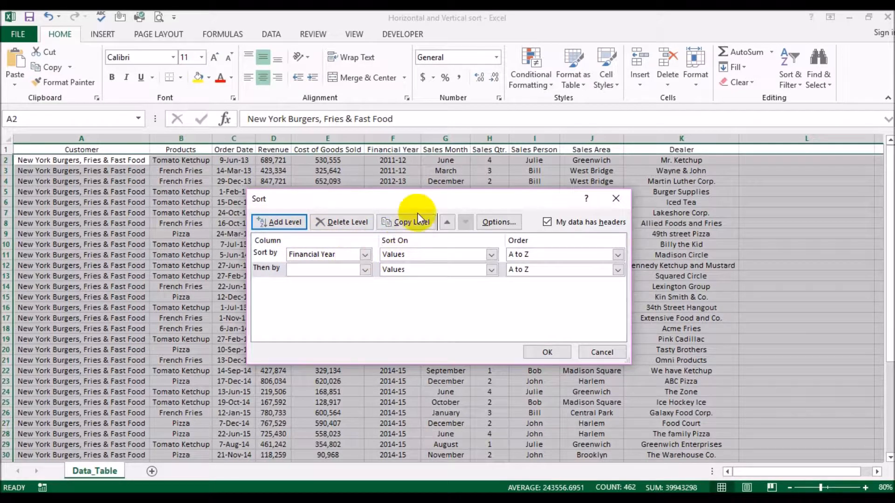
{"action": "left_click", "coordinate": [365, 270]}
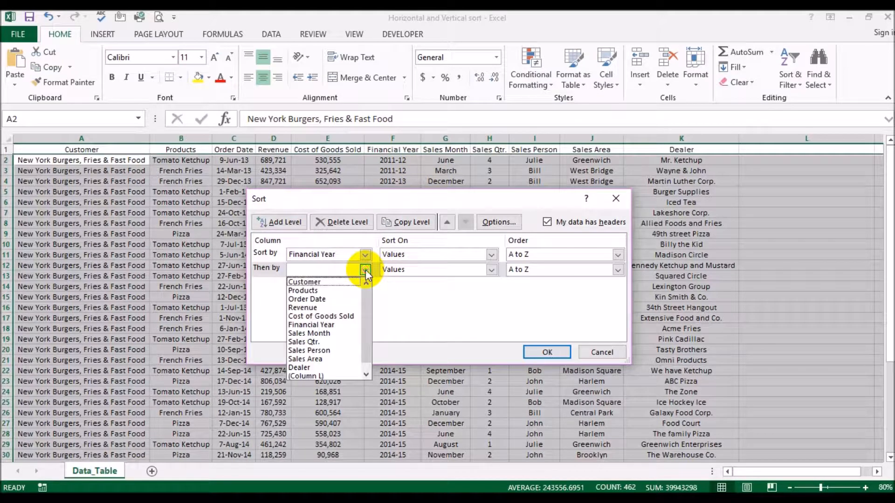
{"action": "left_click", "coordinate": [340, 333]}
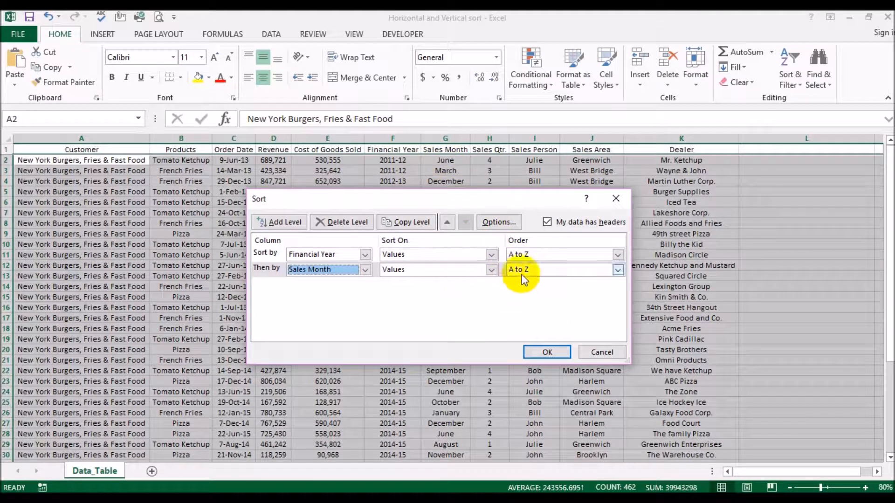
{"action": "left_click", "coordinate": [536, 355]}
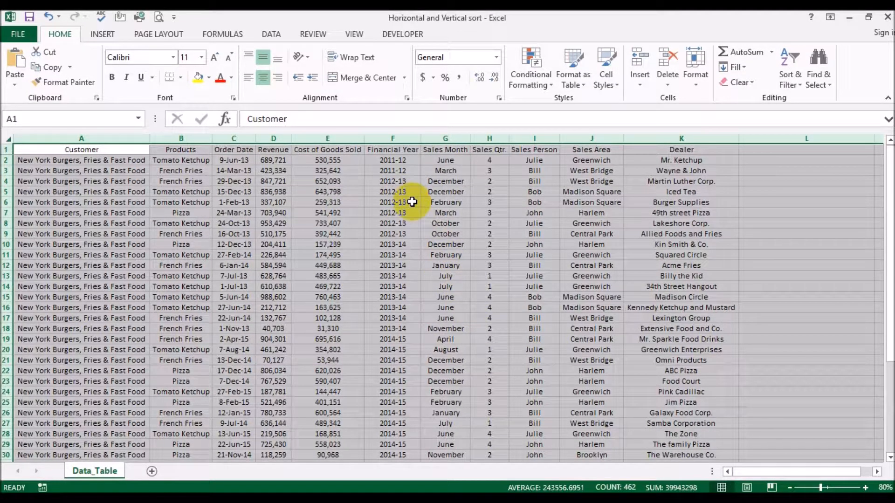
Examine the order of the sales months in G4:G9 for the 2012-13 financial year.
{"action": "left_click_drag", "start_coordinate": [404, 182], "coordinate": [406, 233]}
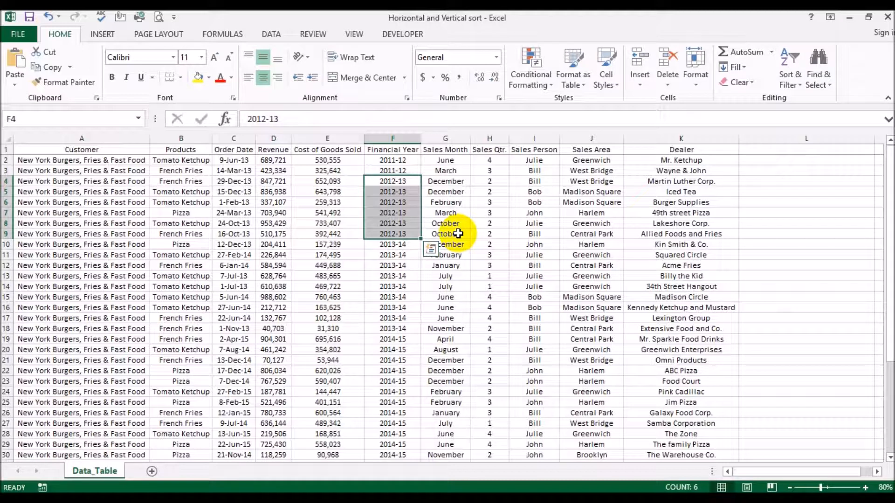
{"action": "left_click", "coordinate": [440, 182]}
{"action": "left_click_drag", "start_coordinate": [445, 232], "coordinate": [448, 183]}
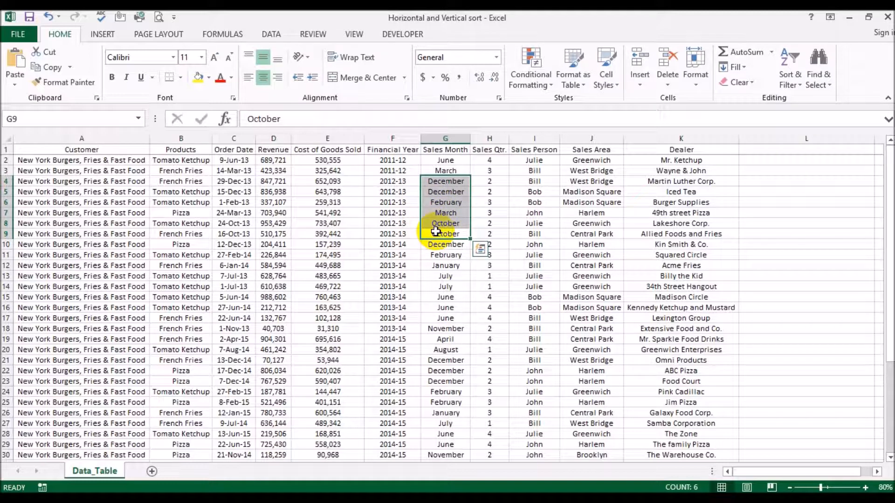
Insert a blank column H between the Sales Month and Sales Qtr. columns.
{"action": "left_click", "coordinate": [446, 285]}
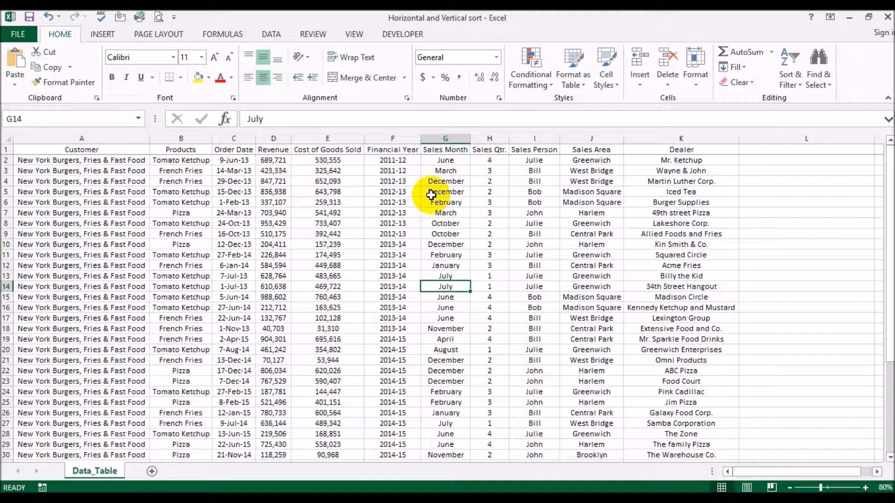
{"action": "right_click", "coordinate": [493, 139]}
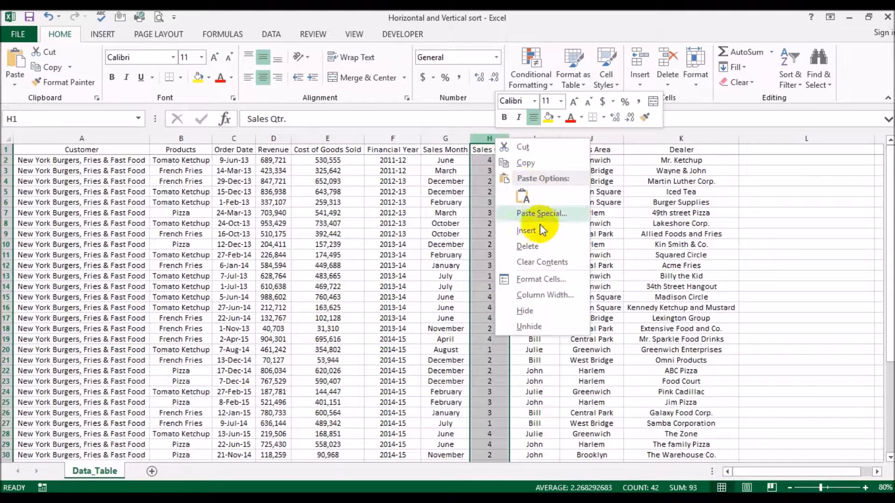
{"action": "left_click", "coordinate": [540, 228]}
{"action": "left_click", "coordinate": [495, 162]}
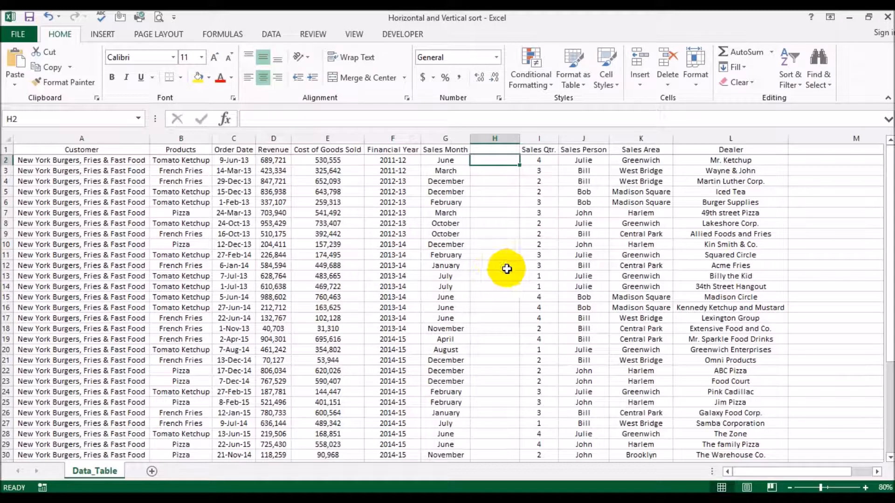
Enter =MONTH(C2) in H2 to get the month number from the first record's order date.
{"action": "left_click", "coordinate": [222, 163]}
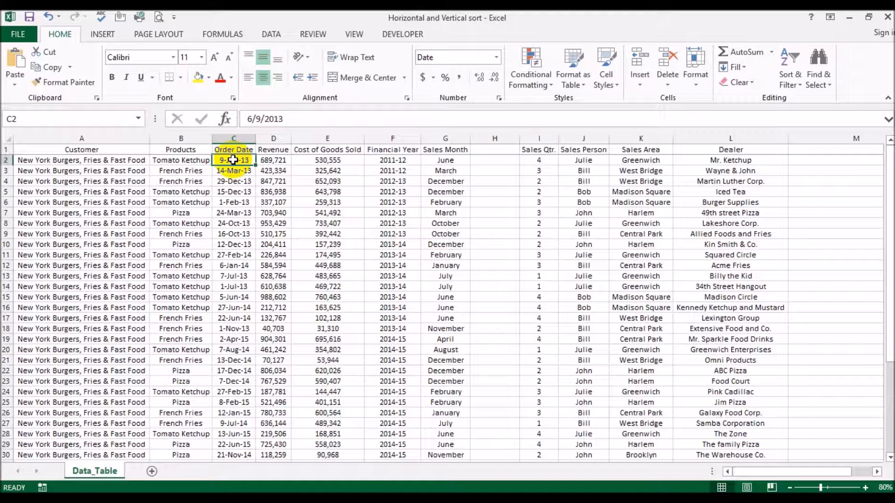
{"action": "left_click", "coordinate": [480, 161]}
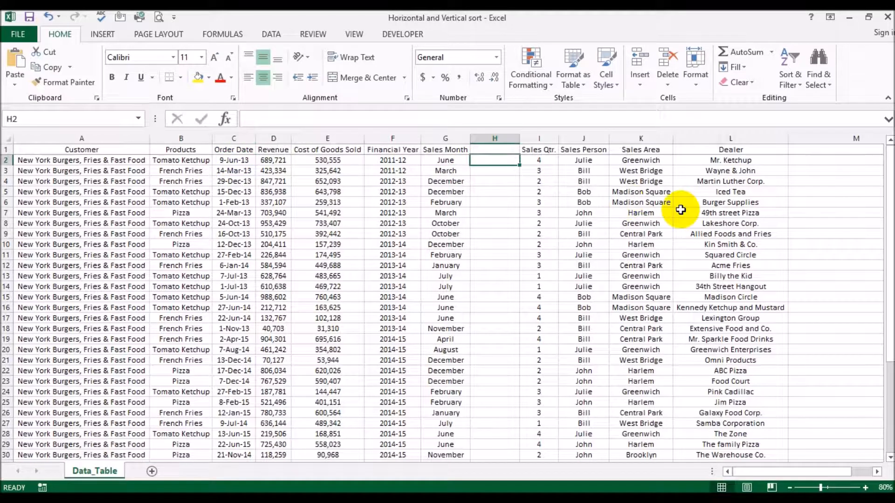
{"action": "type", "text": "=month"}
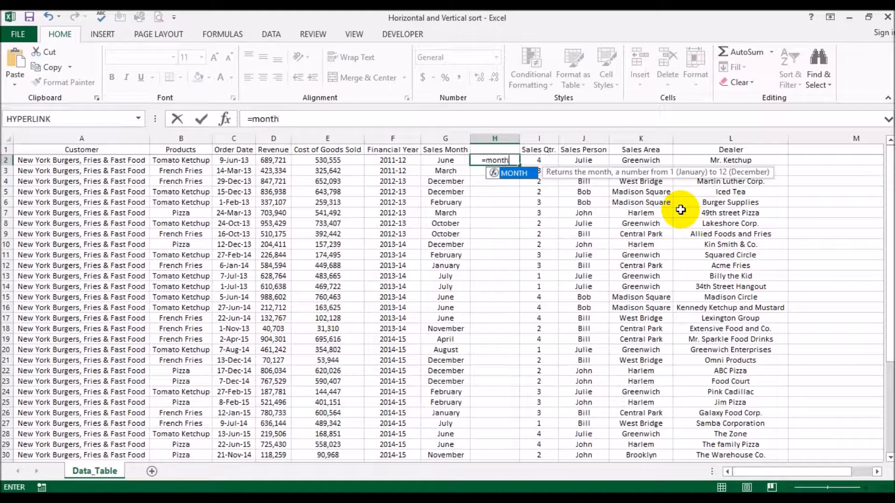
{"action": "type", "text": "("}
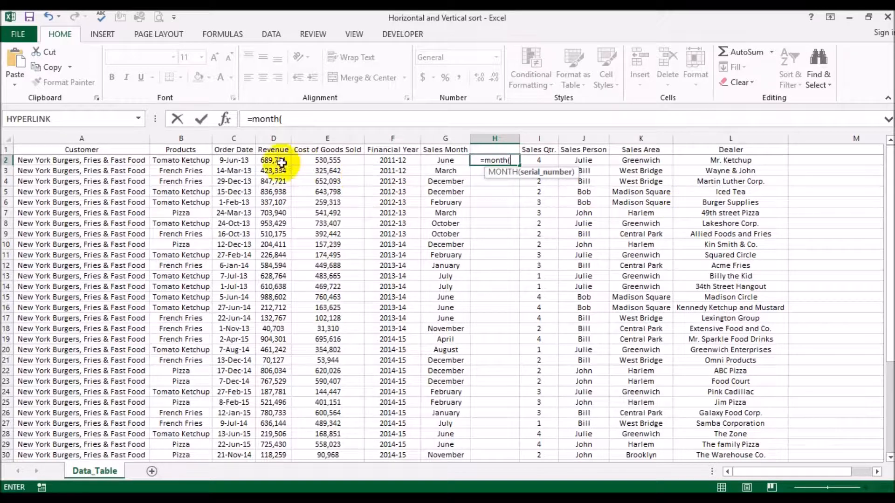
{"action": "left_click", "coordinate": [243, 160]}
{"action": "type", "text": ")"}
{"action": "key", "text": "Return"}
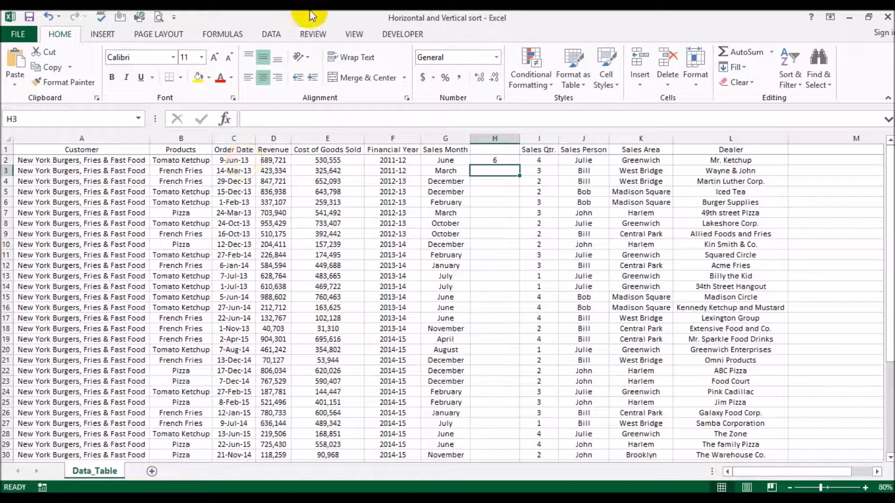
Fill the MONTH formula down column H for all records, and clear the filled cells again.
{"action": "left_click", "coordinate": [504, 160]}
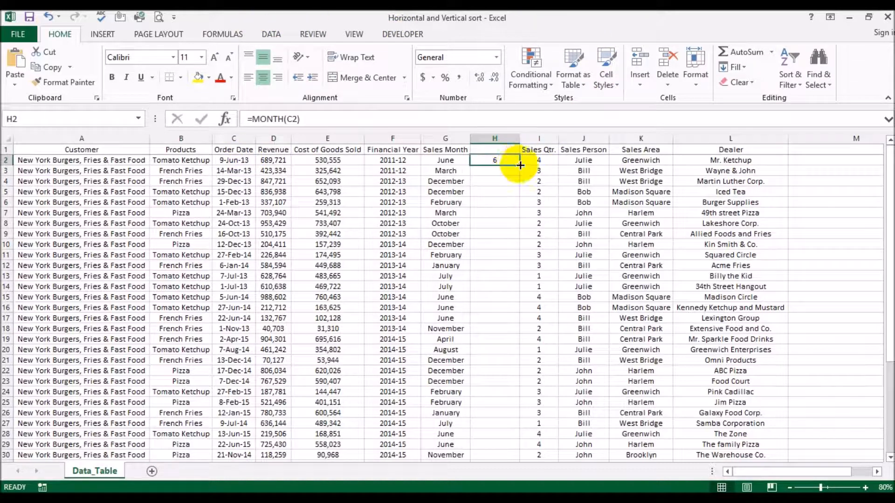
{"action": "double_click", "coordinate": [519, 165]}
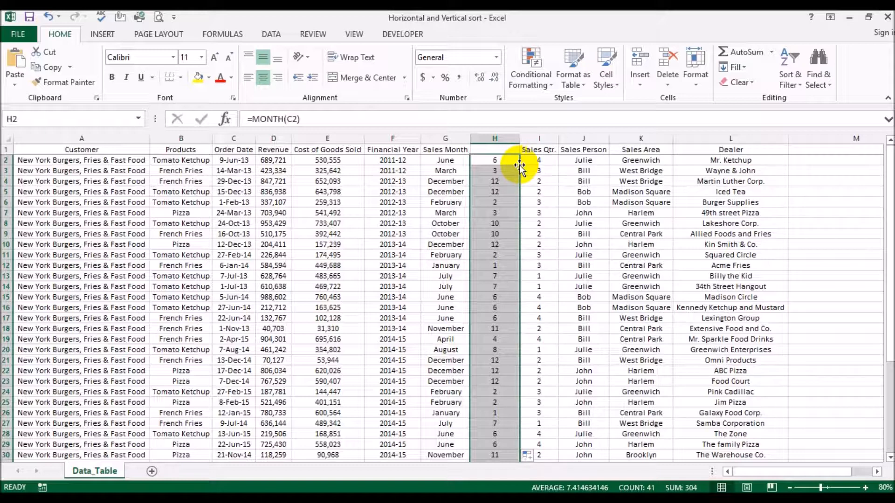
{"action": "key", "text": "Delete"}
{"action": "left_click", "coordinate": [503, 162]}
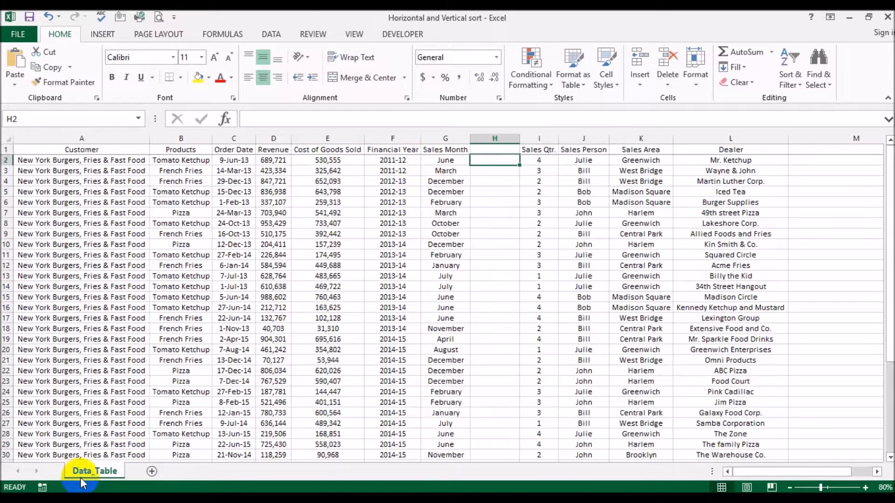
Add a new worksheet, fill the numbers 1 to 12 down from A2, and move them to B2:B13.
{"action": "left_click", "coordinate": [154, 470]}
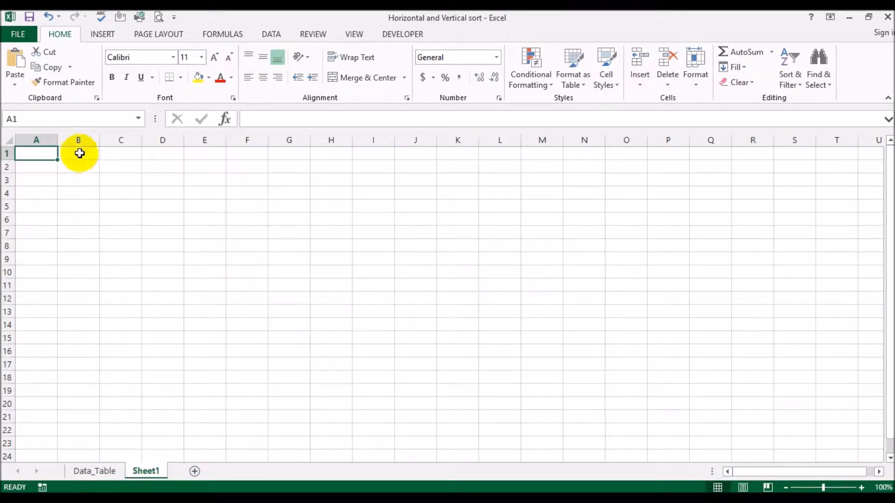
{"action": "left_click", "coordinate": [47, 166]}
{"action": "type", "text": "1"}
{"action": "key", "text": "Return"}
{"action": "type", "text": "2"}
{"action": "key", "text": "Return"}
{"action": "left_click_drag", "start_coordinate": [47, 166], "coordinate": [56, 322]}
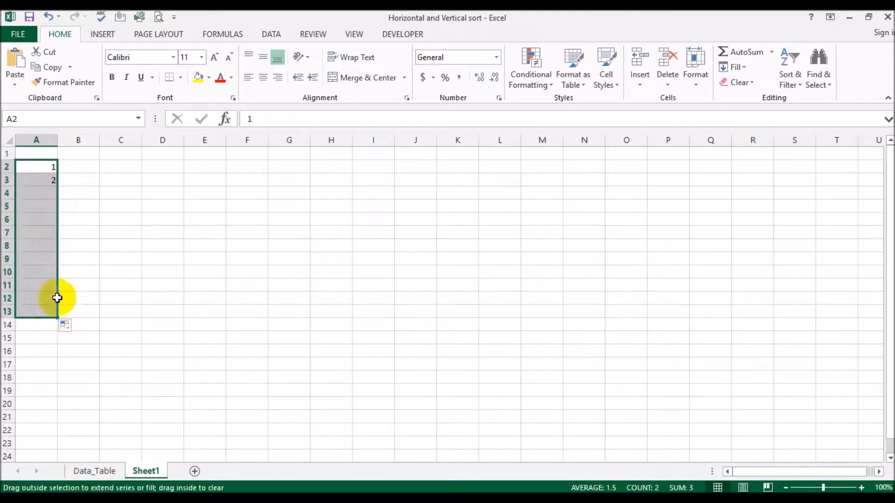
{"action": "left_click", "coordinate": [84, 166]}
{"action": "left_click_drag", "start_coordinate": [42, 165], "coordinate": [74, 299]}
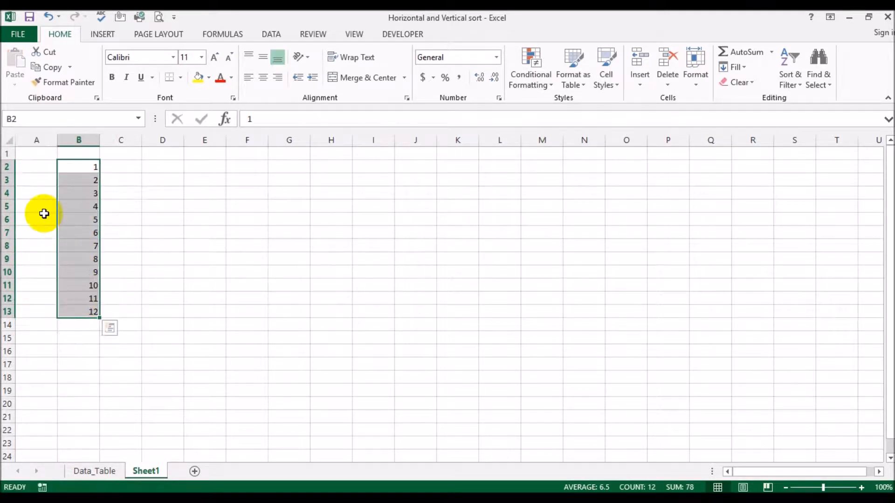
List the month names January to December in A2:A13 beside their numbers, and fit column A's width to the names.
{"action": "left_click", "coordinate": [24, 165]}
{"action": "type", "text": "January"}
{"action": "key", "text": "Return"}
{"action": "type", "text": "February"}
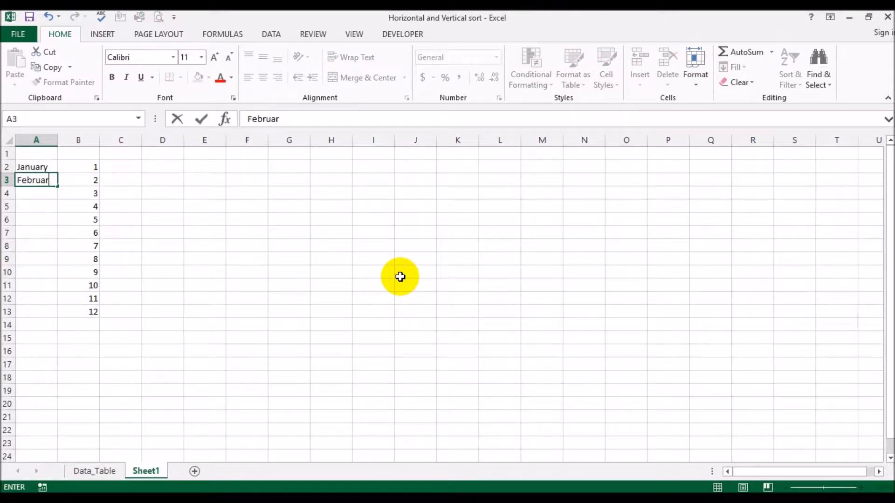
{"action": "key", "text": "Return"}
{"action": "left_click_drag", "start_coordinate": [45, 168], "coordinate": [45, 181]}
{"action": "double_click", "coordinate": [58, 186]}
{"action": "left_click", "coordinate": [198, 205]}
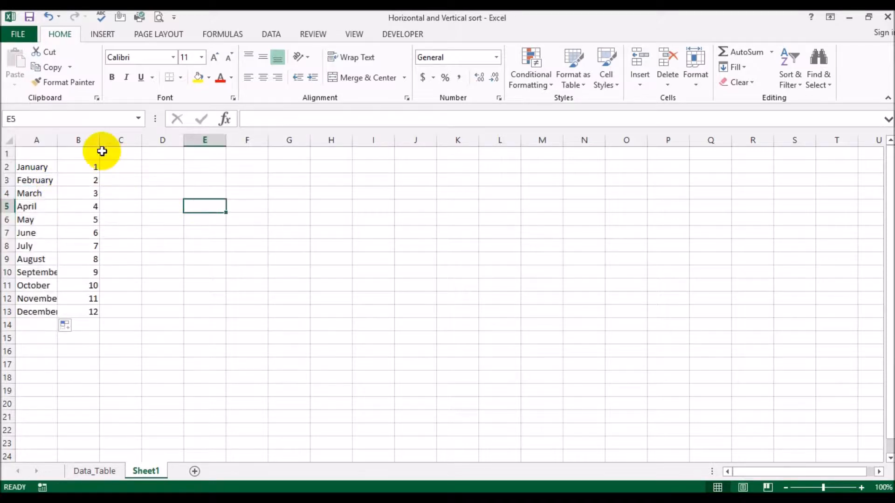
{"action": "double_click", "coordinate": [58, 140]}
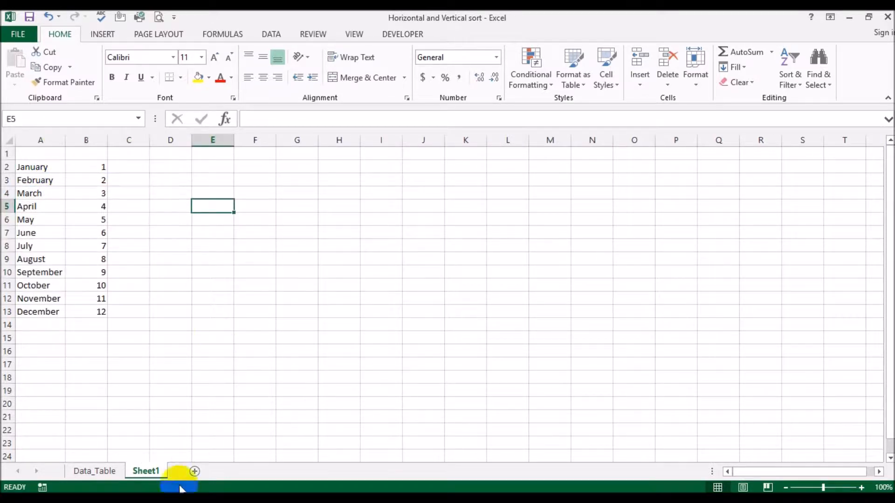
Enter =VLOOKUP(G2,Sheet1!A2:B13,2,FALSE) in H2 of the Data_Table sheet to look up the sales month's number.
{"action": "left_click", "coordinate": [94, 471]}
{"action": "type", "text": "=vl"}
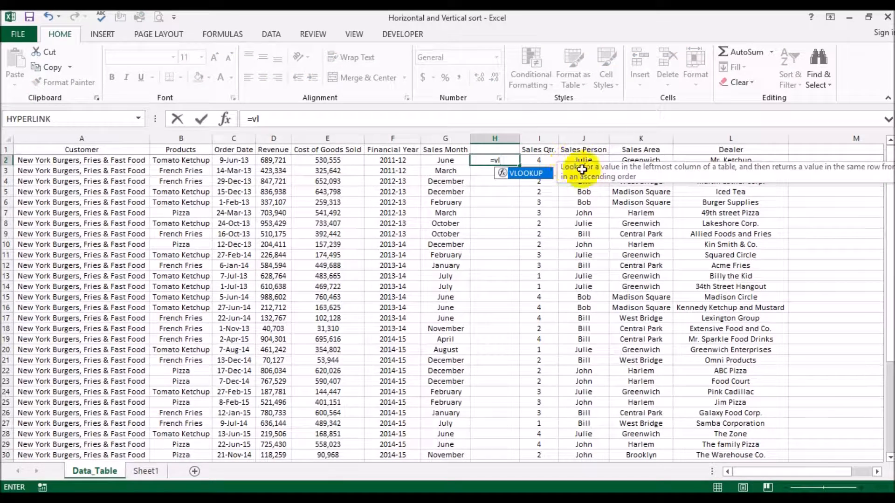
{"action": "double_click", "coordinate": [523, 173]}
{"action": "left_click", "coordinate": [448, 160]}
{"action": "type", "text": ","}
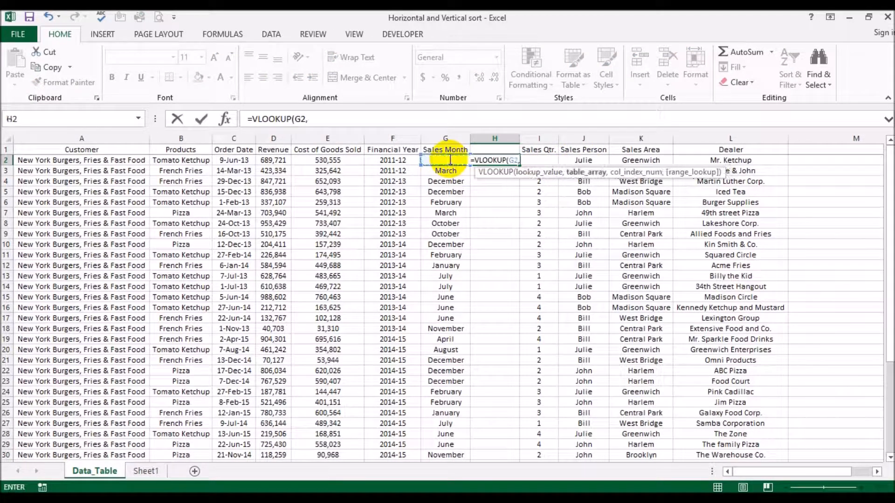
{"action": "left_click", "coordinate": [146, 471]}
{"action": "left_click_drag", "start_coordinate": [43, 168], "coordinate": [80, 311]}
{"action": "type", "text": ",2,false)"}
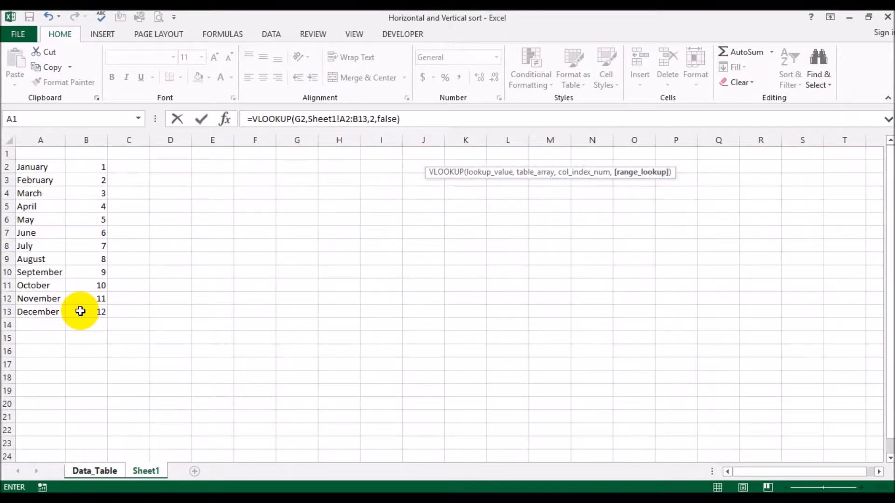
{"action": "key", "text": "Return"}
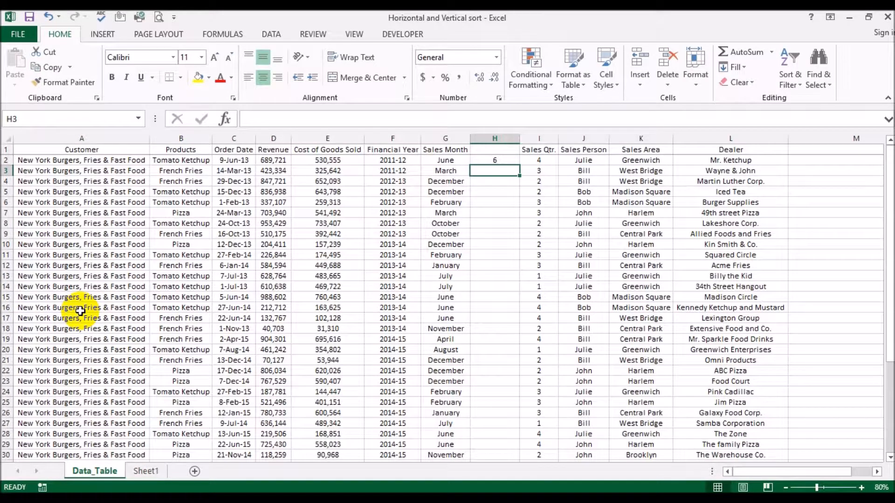
Fill the VLOOKUP formula down column H for all records, and check the month list on Sheet1.
{"action": "left_click", "coordinate": [513, 161]}
{"action": "left_click_drag", "start_coordinate": [519, 165], "coordinate": [520, 165]}
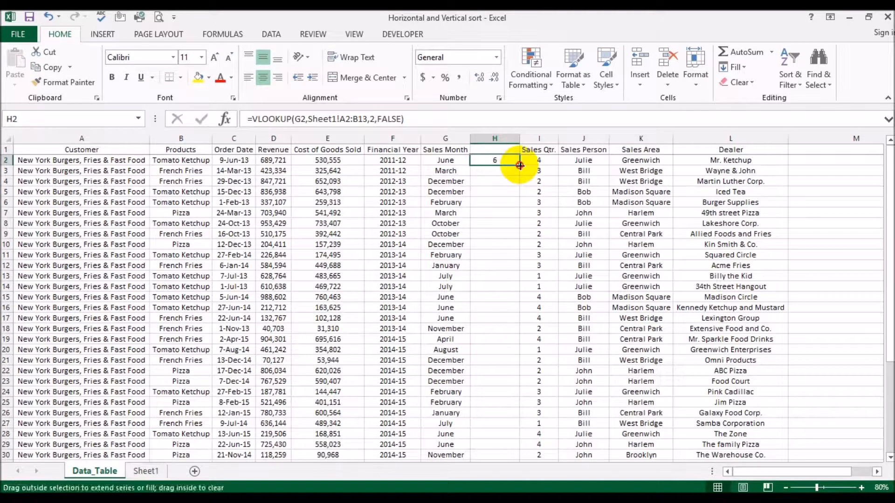
{"action": "double_click", "coordinate": [520, 165]}
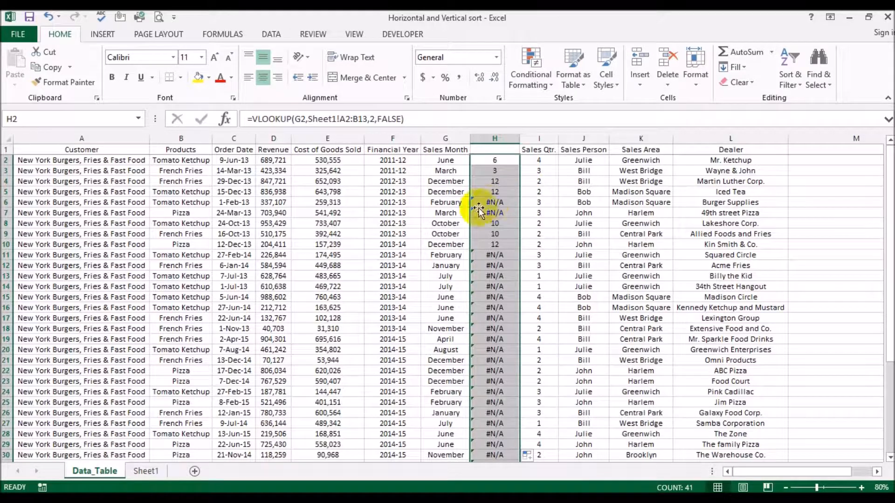
{"action": "left_click", "coordinate": [143, 476]}
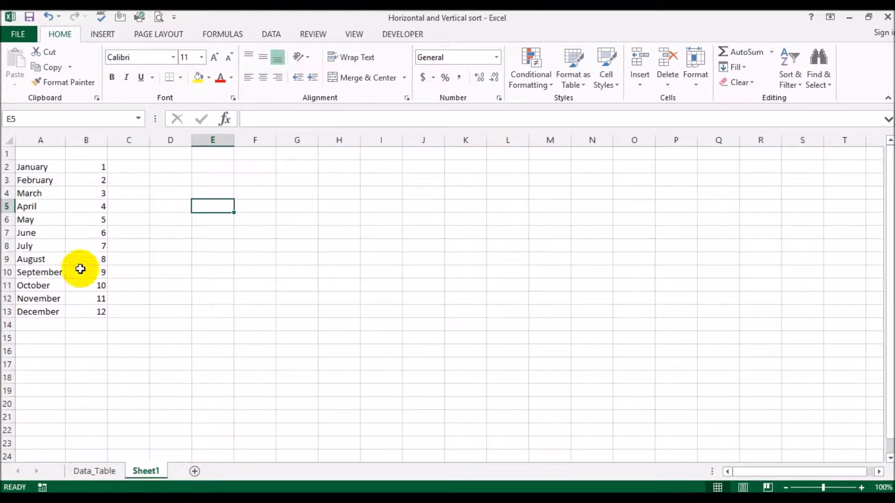
{"action": "left_click", "coordinate": [94, 471]}
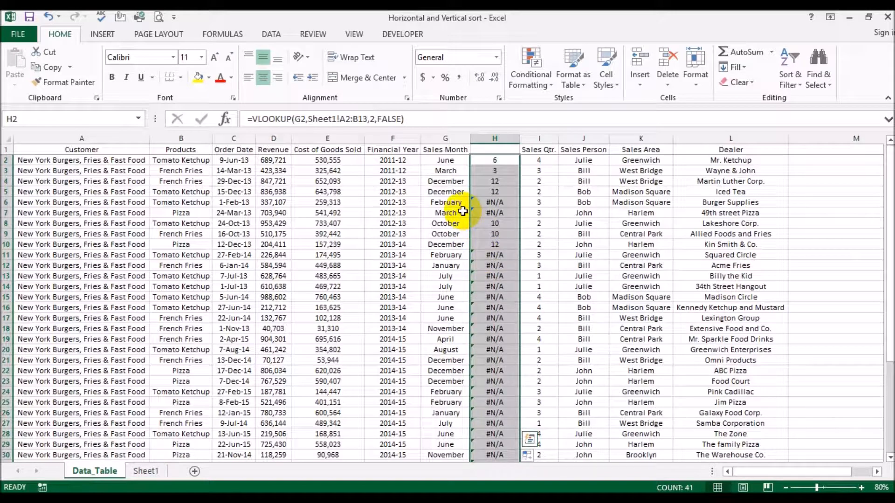
Make the lookup range A2:B13 in H2's VLOOKUP formula absolute, and refill the formula down column H.
{"action": "left_click", "coordinate": [493, 161]}
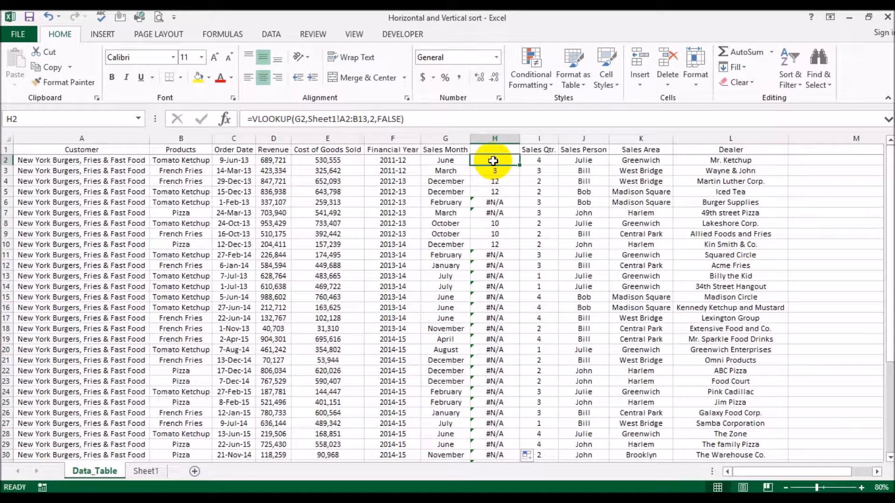
{"action": "left_click_drag", "start_coordinate": [340, 119], "coordinate": [363, 118]}
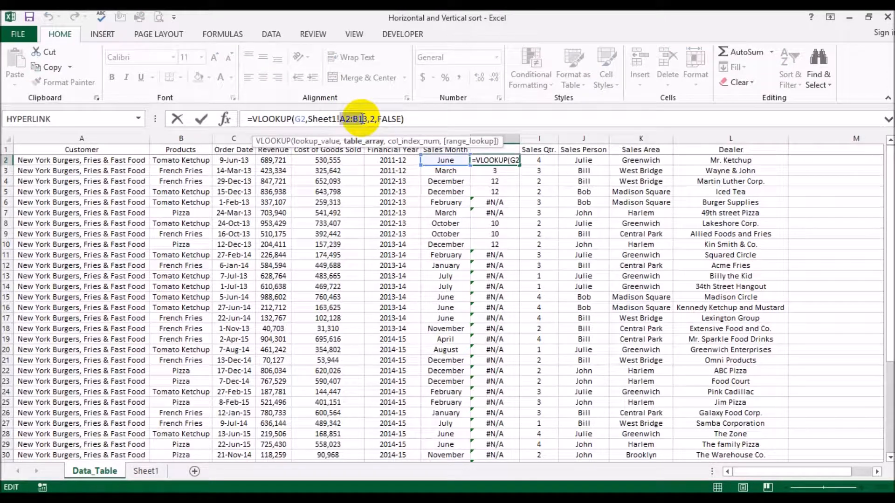
{"action": "key", "text": "F4"}
{"action": "key", "text": "Return"}
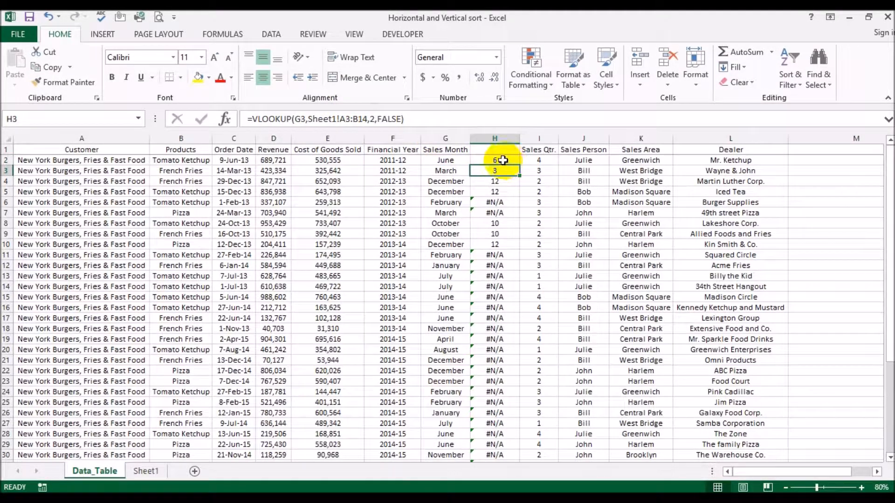
{"action": "left_click", "coordinate": [502, 160]}
{"action": "double_click", "coordinate": [519, 165]}
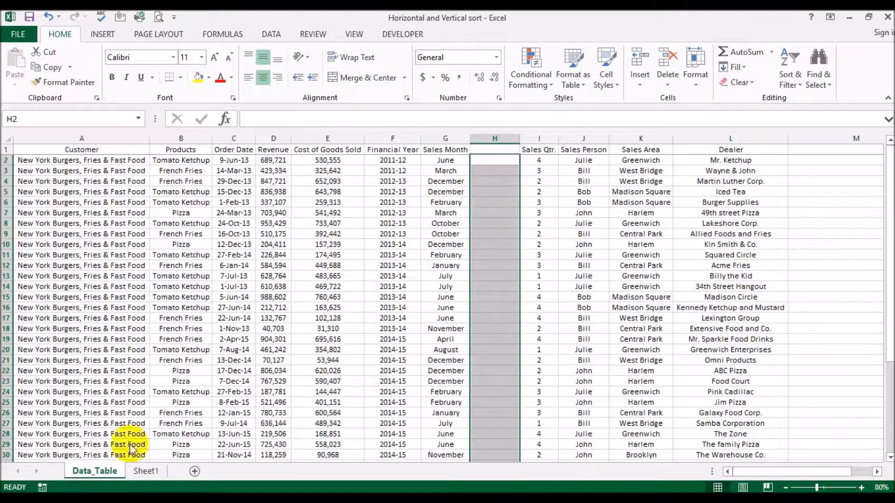
Delete the Sheet1 worksheet containing the month lookup list.
{"action": "left_click", "coordinate": [143, 473]}
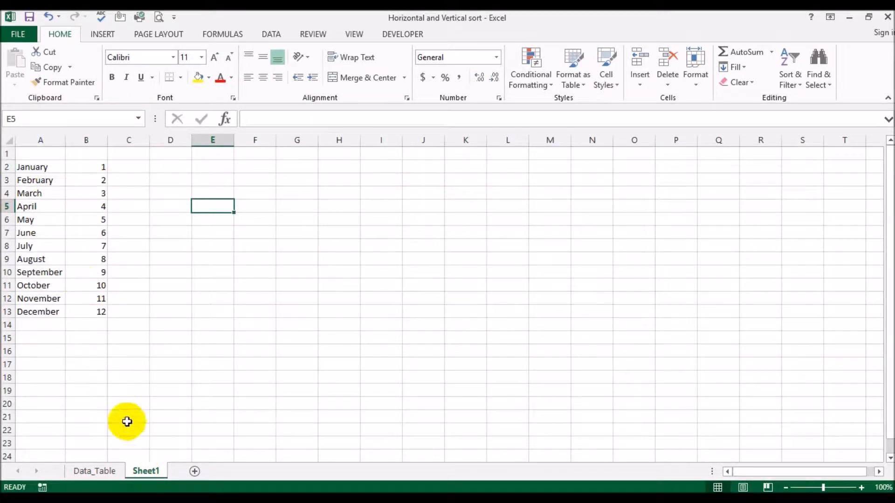
{"action": "right_click", "coordinate": [154, 473]}
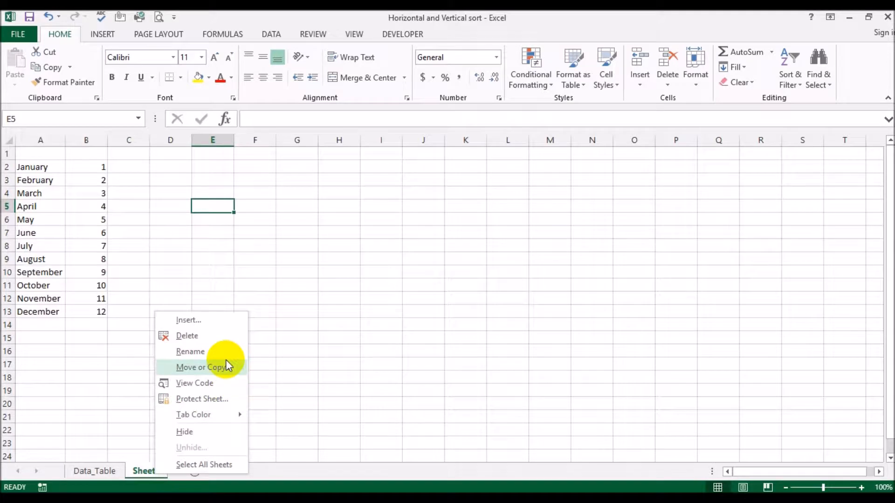
{"action": "left_click", "coordinate": [210, 338]}
{"action": "left_click", "coordinate": [408, 294]}
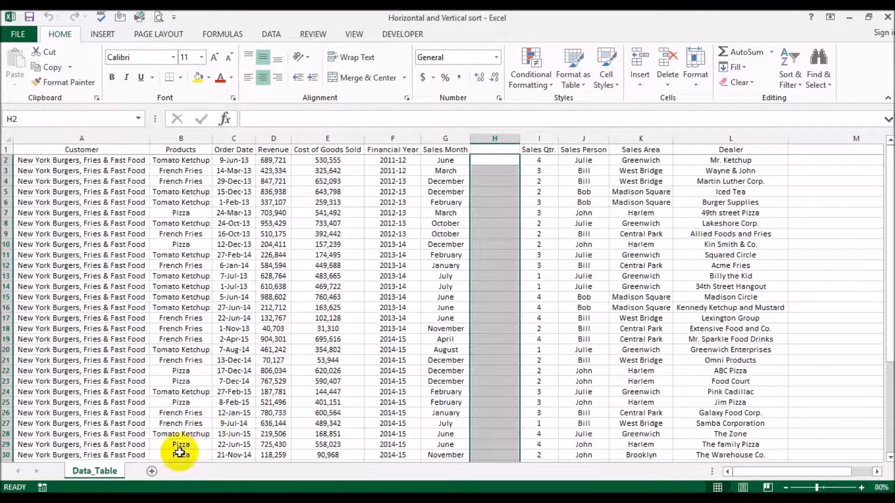
Enter =MONTH(G2) in H2 to derive the month number from the sales month.
{"action": "left_click", "coordinate": [496, 162]}
{"action": "type", "text": "="}
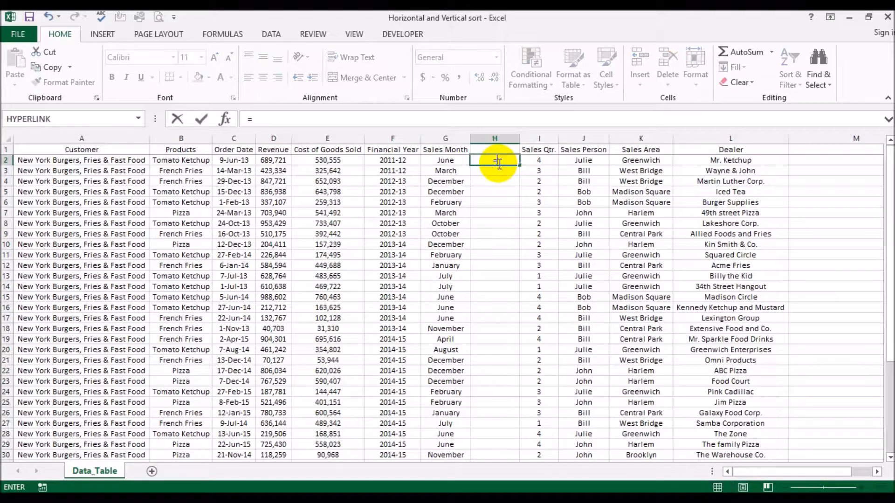
{"action": "type", "text": "month("}
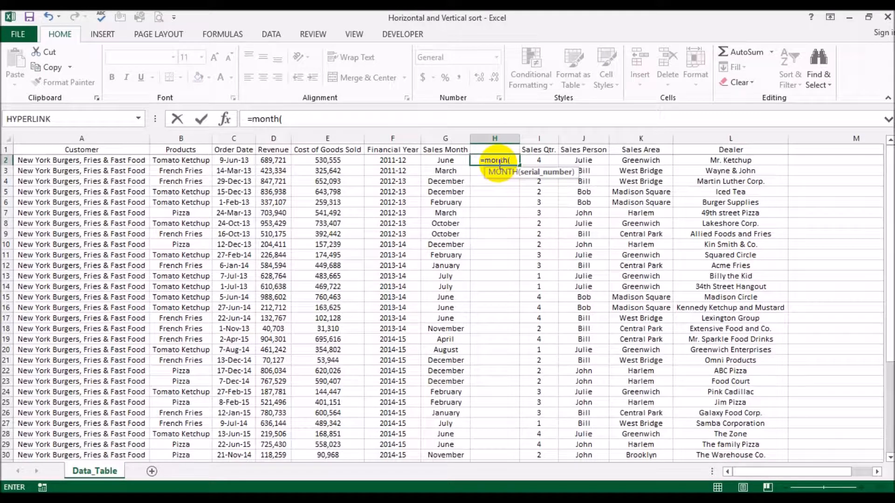
{"action": "key", "text": "Left"}
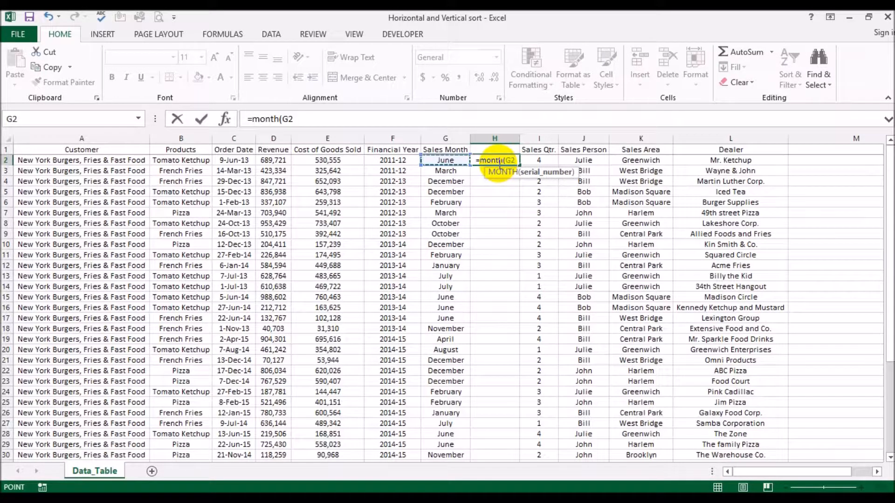
{"action": "key", "text": "ctrl+Return"}
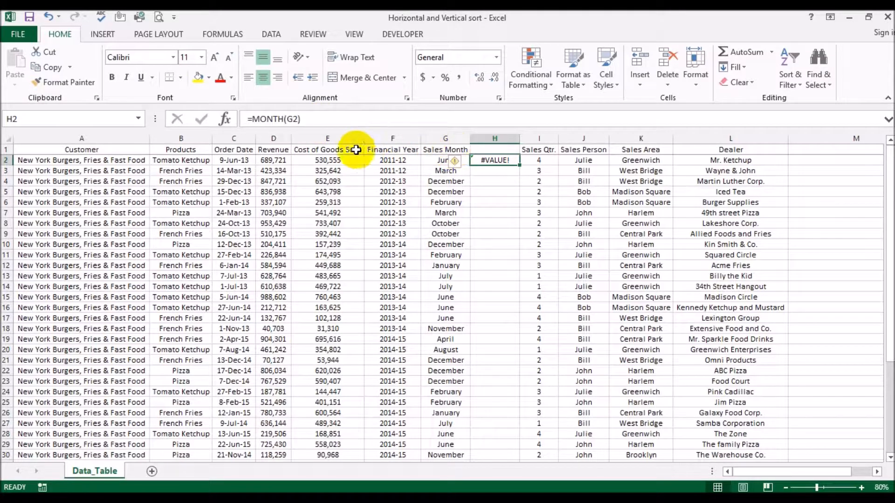
Change H2's formula to =MONTH(C2), fill it down column H for all records, and fit the column width.
{"action": "key", "text": "F2"}
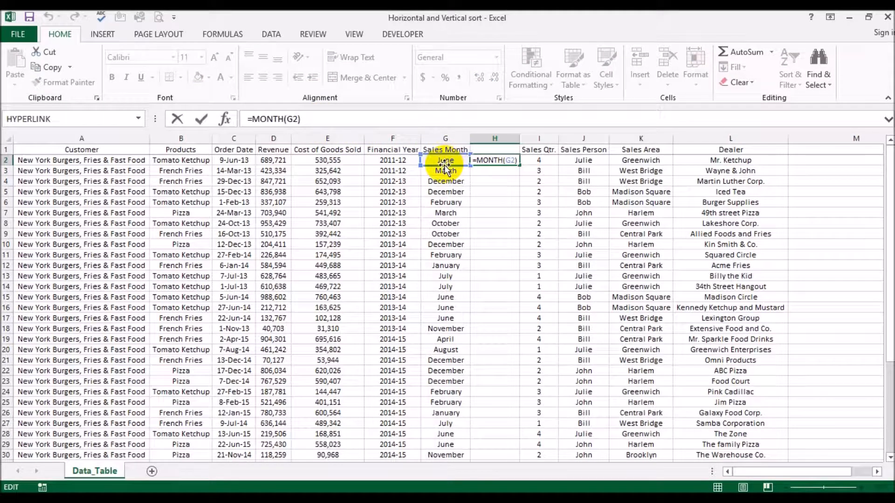
{"action": "key", "text": "Return"}
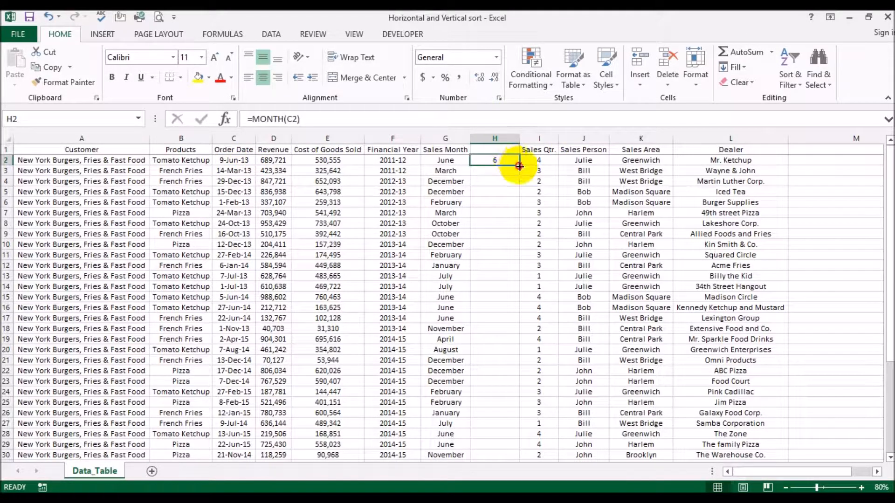
{"action": "double_click", "coordinate": [519, 165]}
{"action": "double_click", "coordinate": [519, 138]}
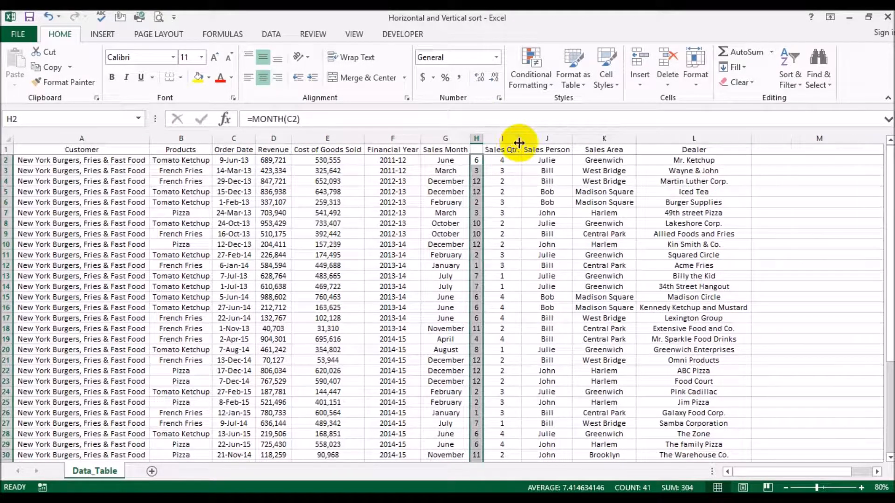
Head column H with "Month Number" in H1 and fit the column width to the heading.
{"action": "left_click", "coordinate": [476, 150]}
{"action": "type", "text": "Month"}
{"action": "type", "text": " Name"}
{"action": "key", "text": "BackSpace"}
{"action": "key", "text": "BackSpace"}
{"action": "key", "text": "BackSpace"}
{"action": "key", "text": "BackSpace"}
{"action": "key", "text": "BackSpace"}
{"action": "type", "text": "Number"}
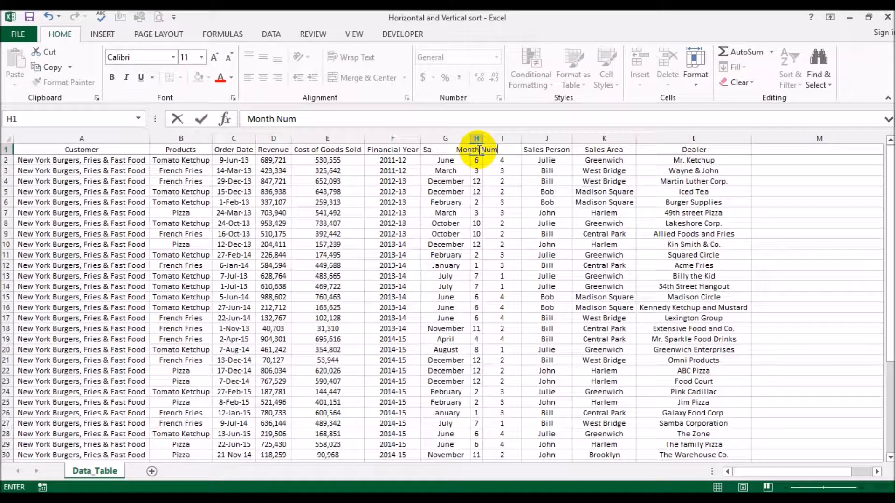
{"action": "key", "text": "Return"}
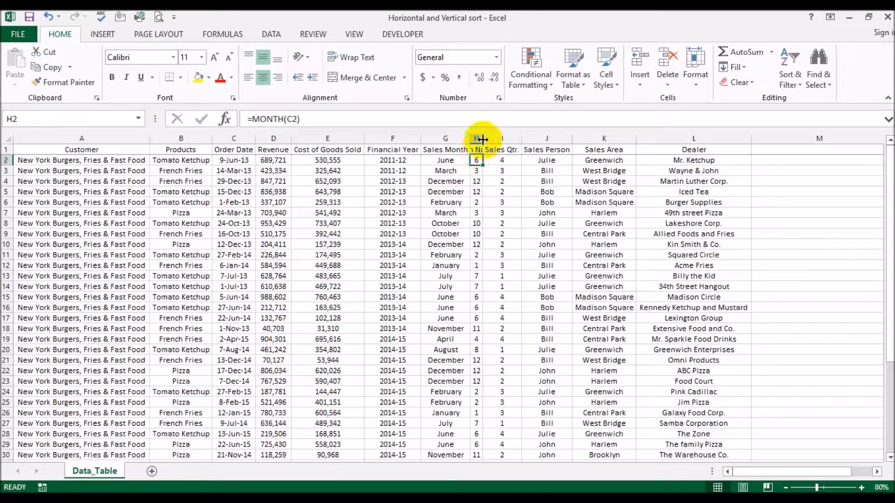
{"action": "double_click", "coordinate": [482, 138]}
{"action": "left_click", "coordinate": [518, 203]}
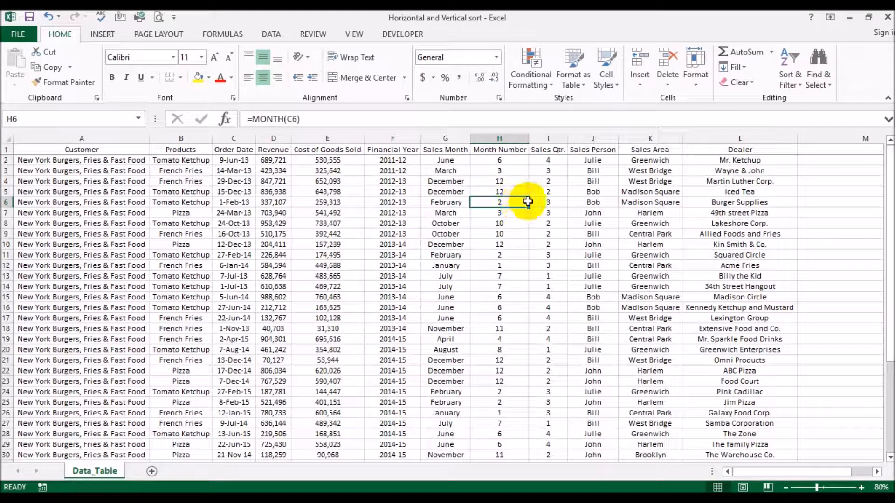
Replace the formulas in the Month Number column with their values by copying and pasting it onto itself.
{"action": "left_click", "coordinate": [500, 135]}
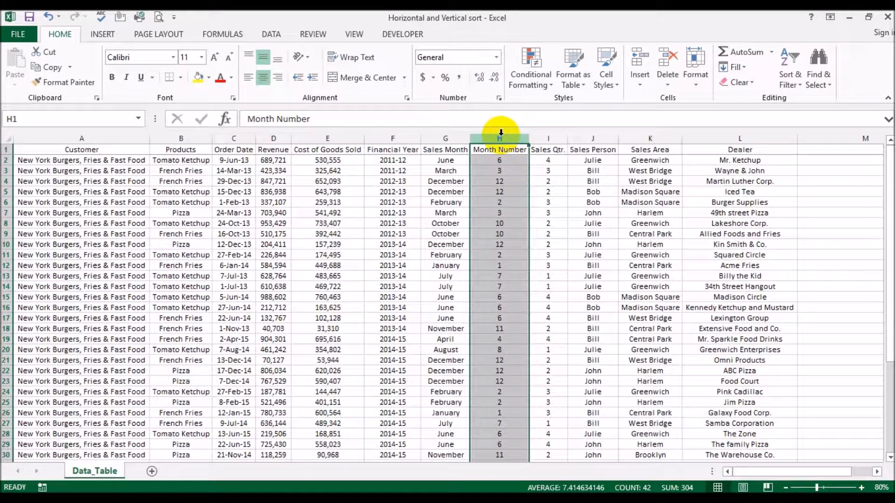
{"action": "key", "text": "ctrl+c"}
{"action": "left_click", "coordinate": [15, 83]}
{"action": "left_click", "coordinate": [13, 172]}
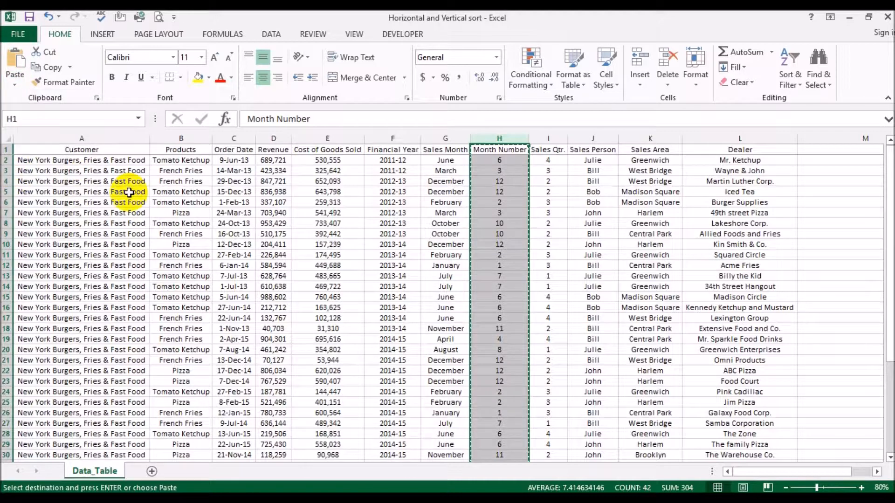
{"action": "left_click", "coordinate": [305, 233]}
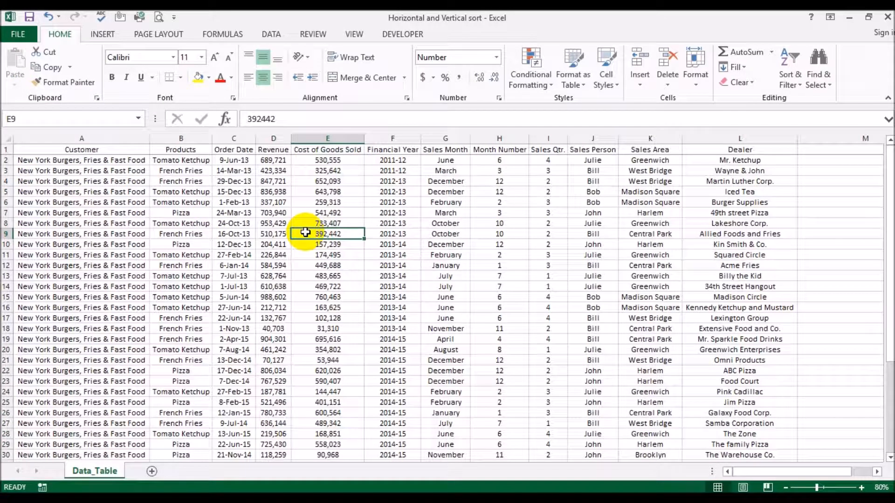
Sort the whole table by Financial Year A to Z, then by Month Number from smallest to largest.
{"action": "left_click", "coordinate": [5, 139]}
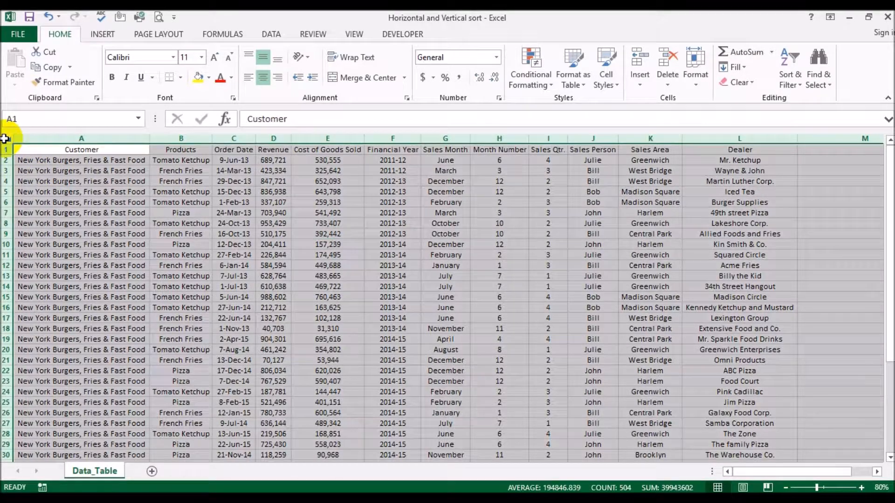
{"action": "left_click", "coordinate": [787, 76]}
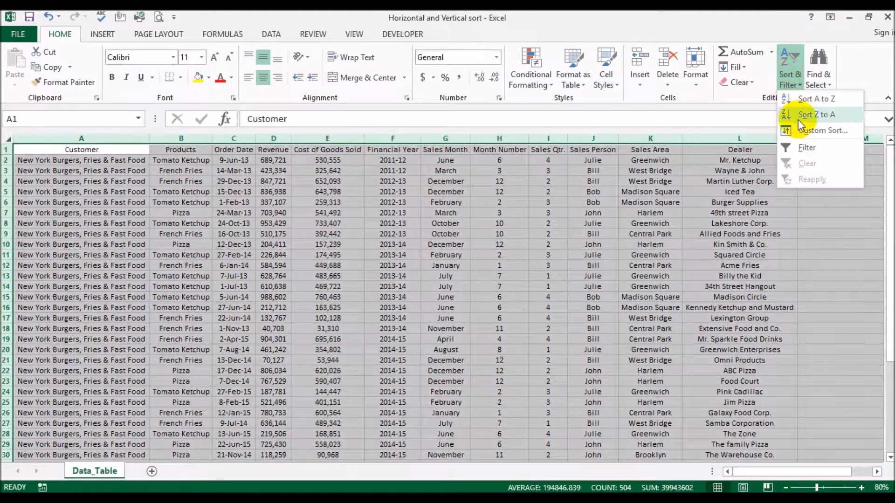
{"action": "left_click", "coordinate": [802, 131]}
{"action": "left_click", "coordinate": [331, 269]}
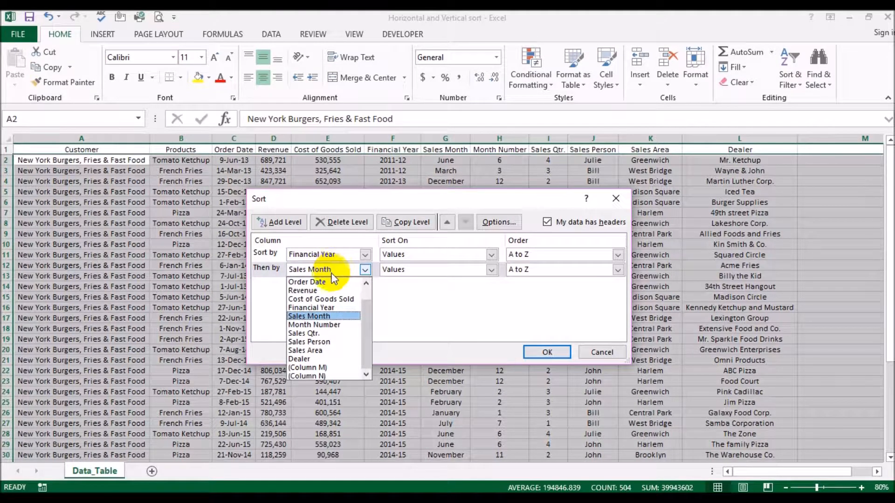
{"action": "left_click", "coordinate": [334, 324]}
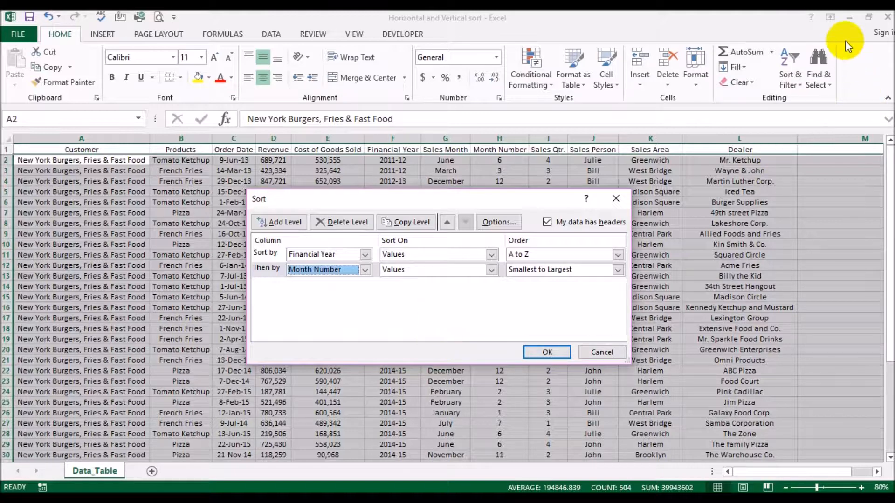
{"action": "left_click", "coordinate": [571, 269]}
{"action": "left_click", "coordinate": [569, 282]}
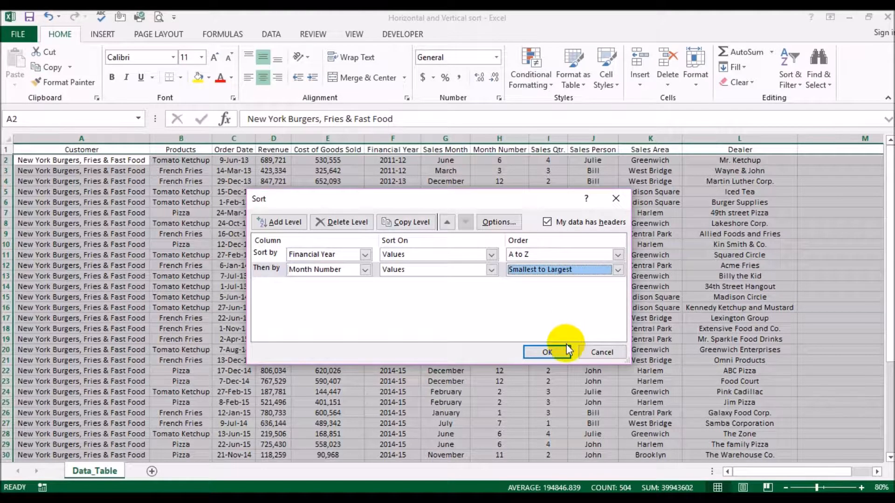
{"action": "left_click", "coordinate": [547, 352]}
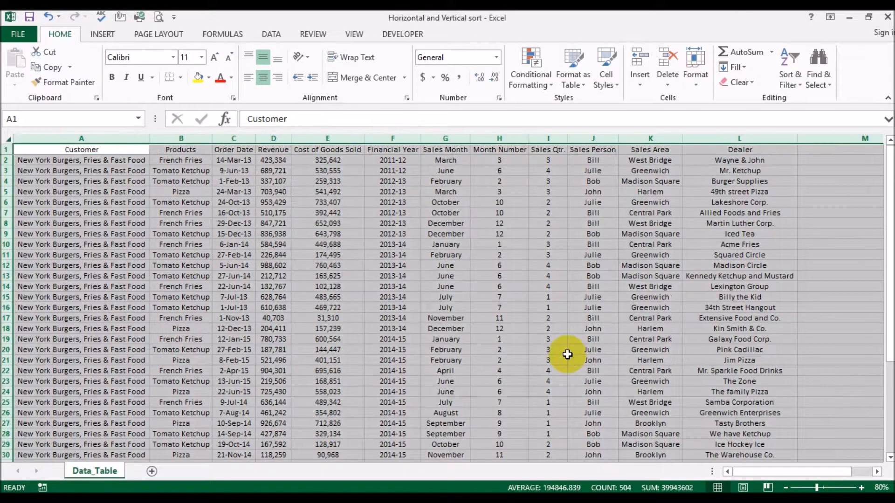
Review the order of the sales months within each financial year, starting with the 2012-13 rows.
{"action": "left_click", "coordinate": [531, 307]}
{"action": "left_click_drag", "start_coordinate": [405, 186], "coordinate": [403, 235]}
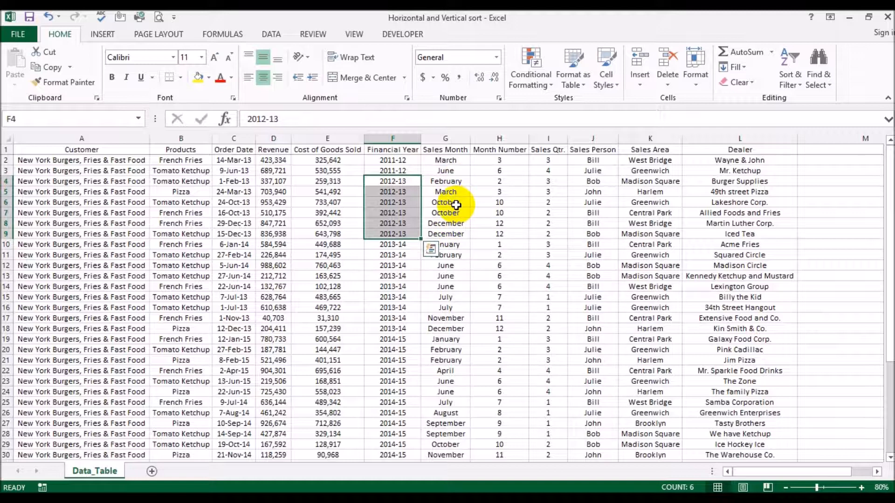
{"action": "left_click", "coordinate": [447, 136]}
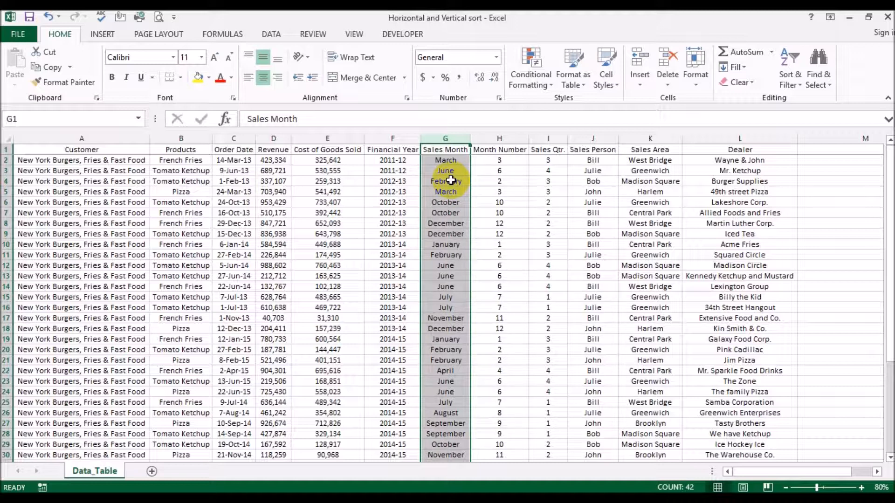
{"action": "left_click", "coordinate": [499, 263]}
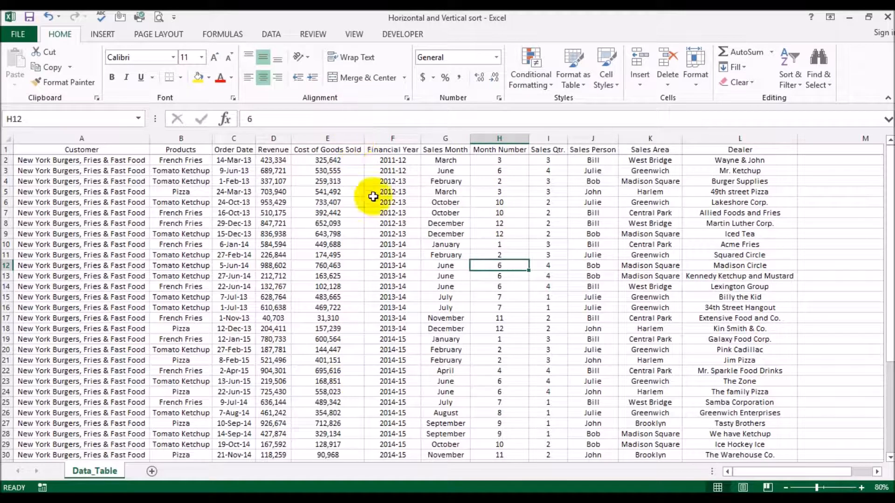
{"action": "left_click", "coordinate": [382, 316]}
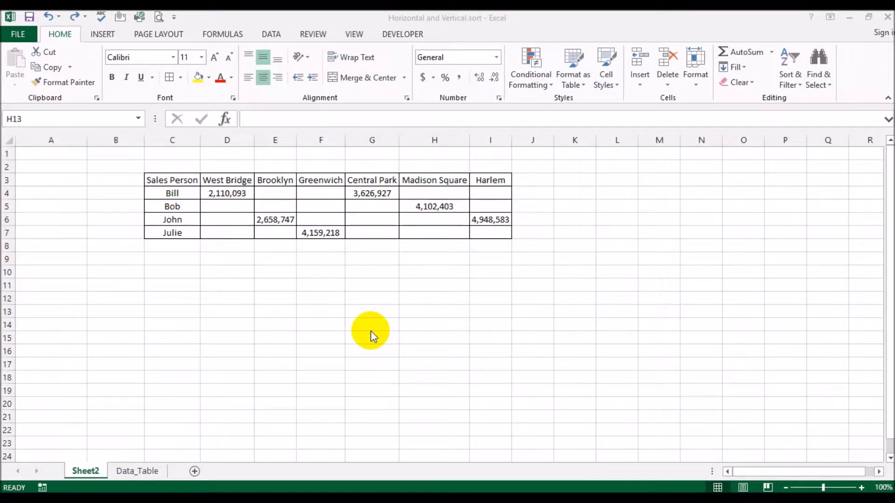
Look at the Data_Table sheet, then examine Sheet2's sales area headings from West Bridge to Harlem.
{"action": "left_click", "coordinate": [132, 467]}
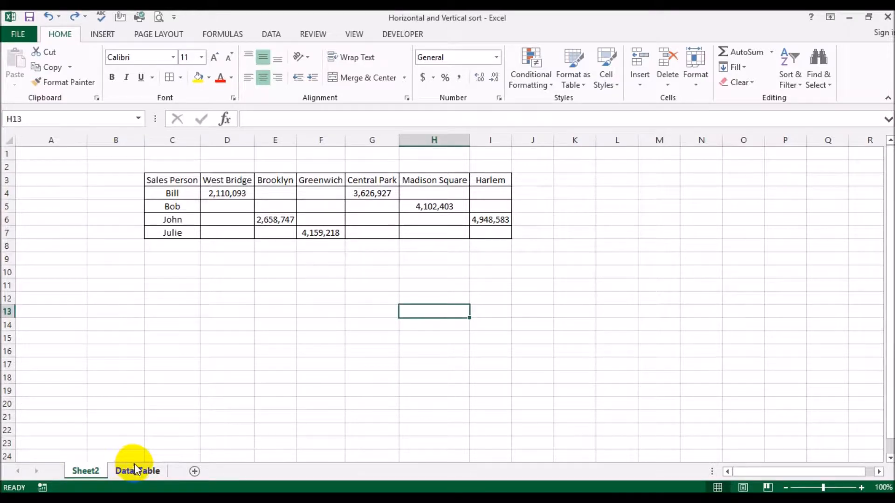
{"action": "left_click", "coordinate": [135, 470]}
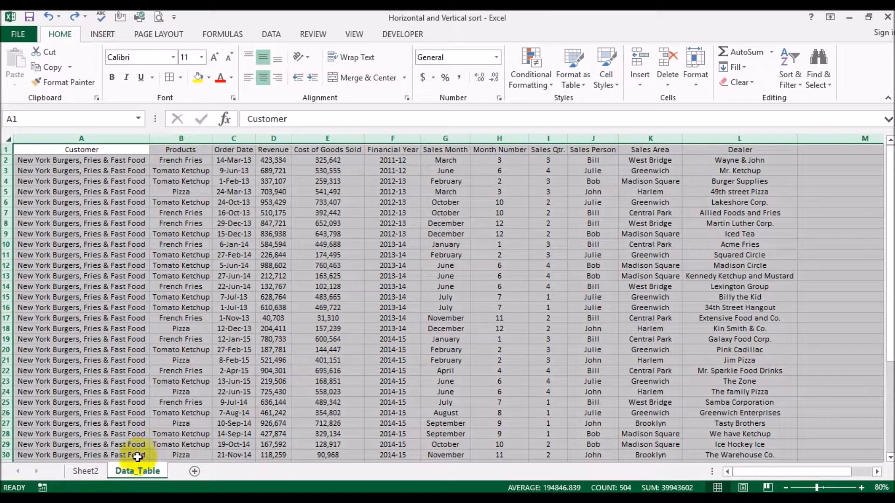
{"action": "left_click", "coordinate": [96, 471]}
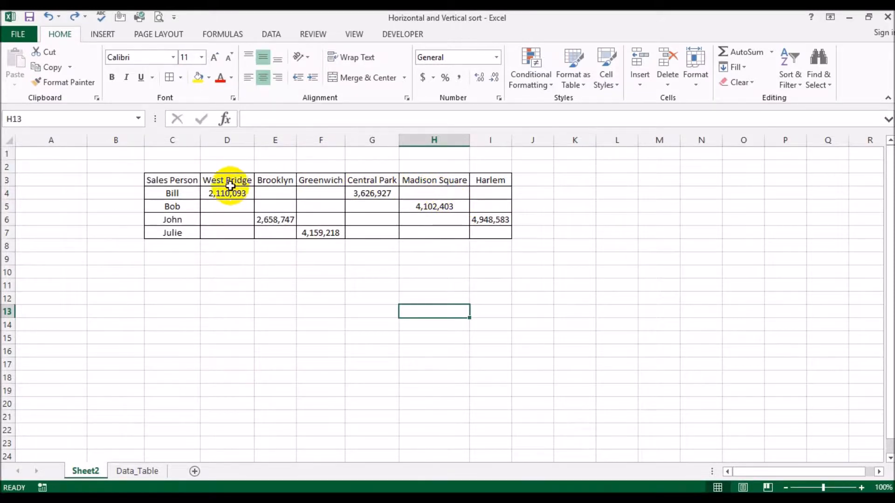
{"action": "left_click", "coordinate": [212, 181]}
{"action": "left_click", "coordinate": [276, 178]}
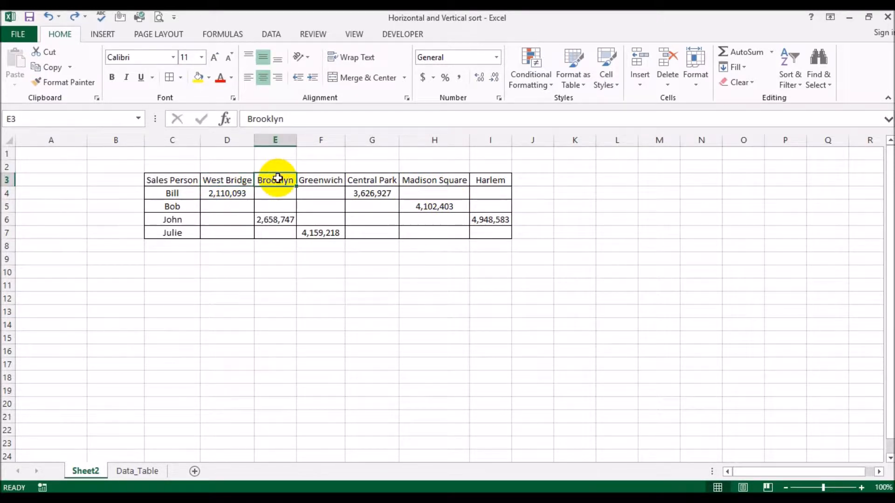
{"action": "left_click", "coordinate": [317, 179]}
{"action": "left_click", "coordinate": [373, 179]}
{"action": "left_click", "coordinate": [415, 178]}
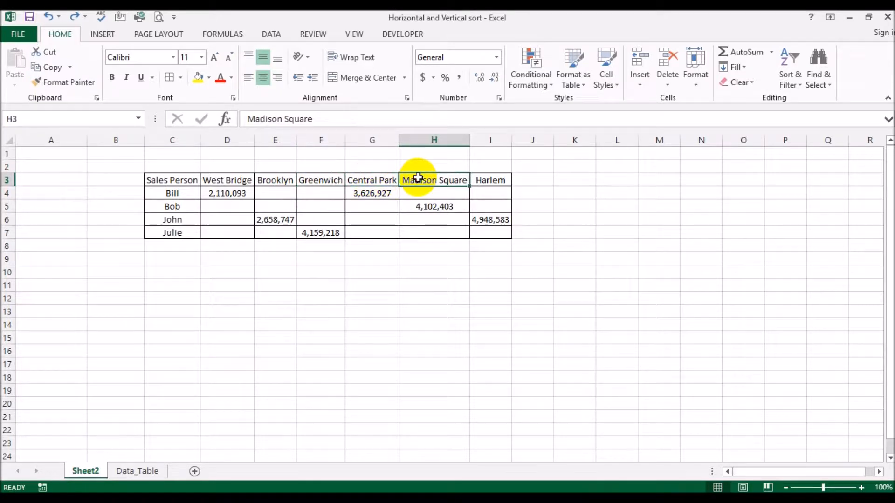
{"action": "left_click", "coordinate": [485, 179]}
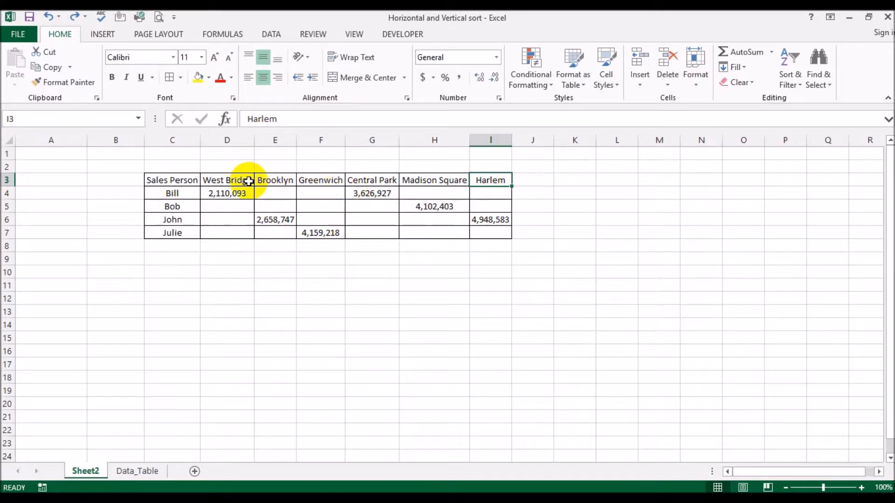
{"action": "left_click", "coordinate": [275, 179]}
{"action": "left_click", "coordinate": [374, 178]}
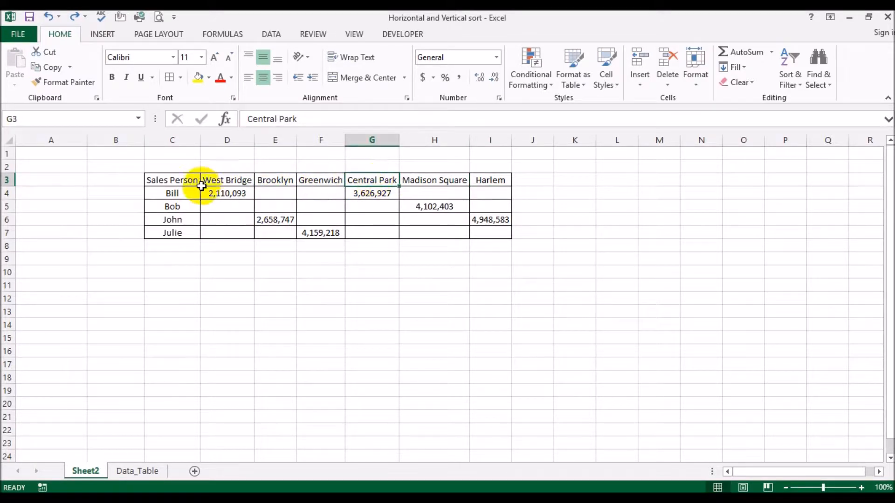
Start a custom sort of the sales area columns D3:I7 with the orientation set to left to right.
{"action": "left_click_drag", "start_coordinate": [230, 181], "coordinate": [488, 229]}
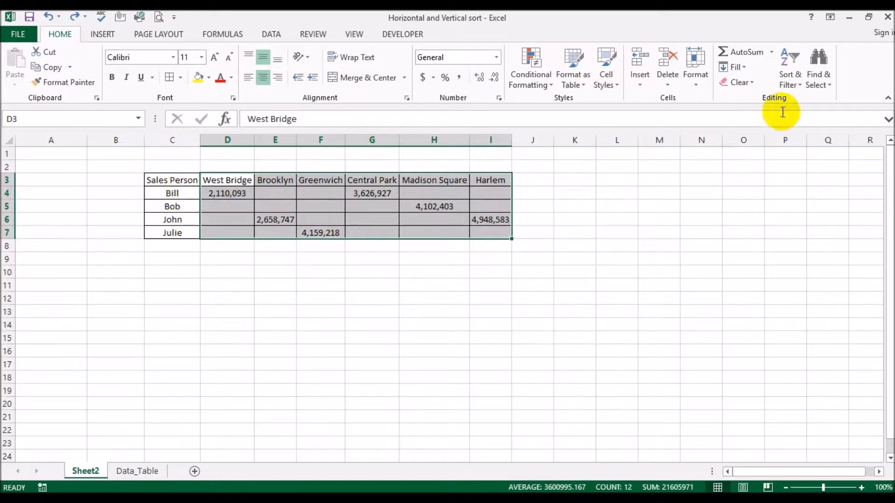
{"action": "left_click", "coordinate": [784, 82]}
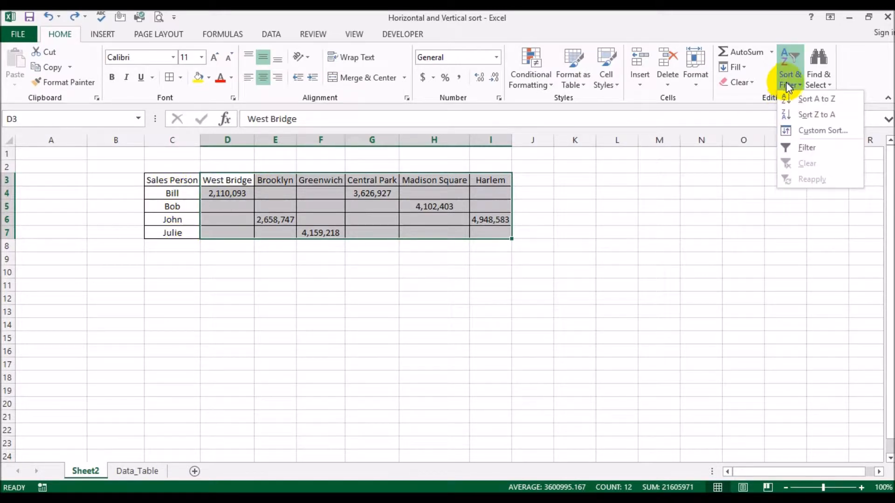
{"action": "left_click", "coordinate": [807, 135]}
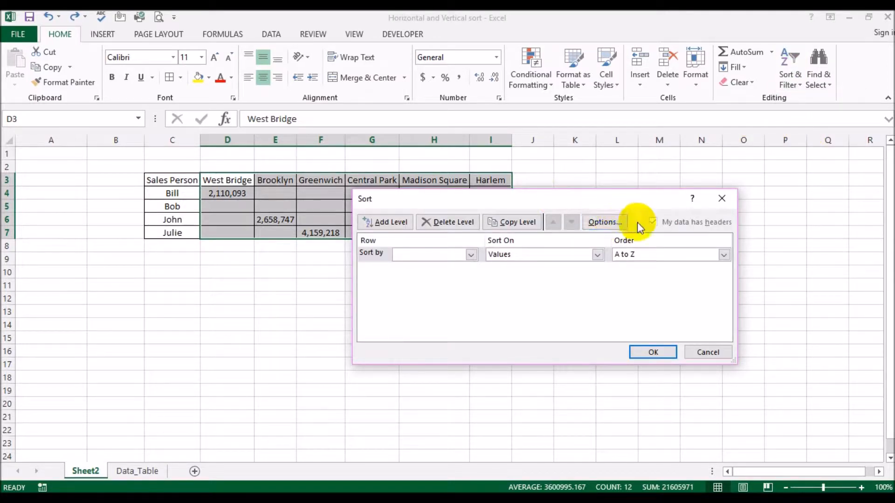
{"action": "left_click", "coordinate": [622, 221]}
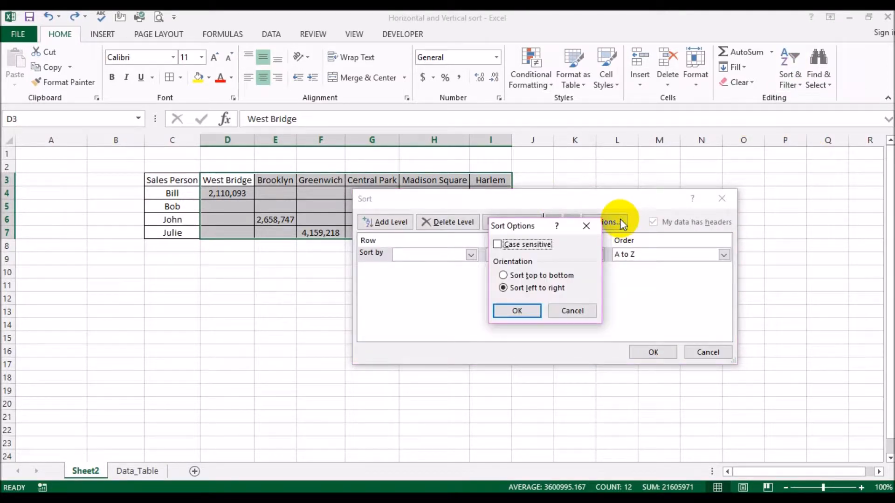
{"action": "left_click", "coordinate": [521, 289]}
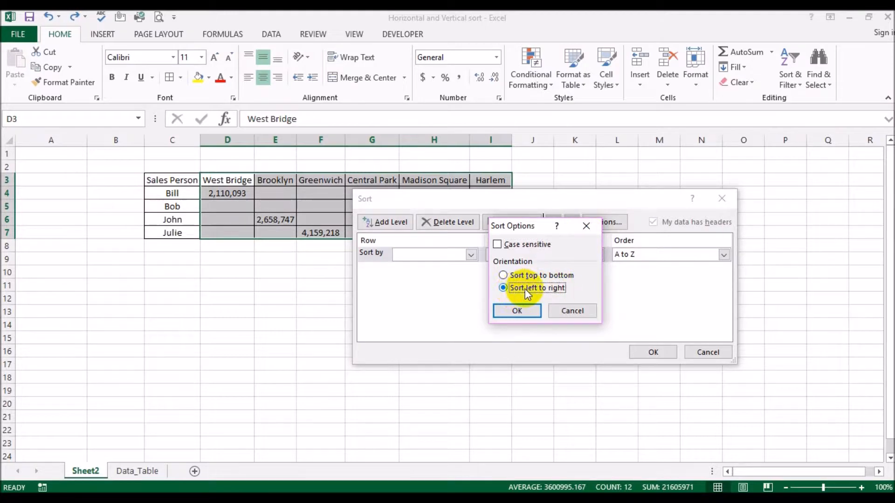
{"action": "left_click", "coordinate": [522, 311]}
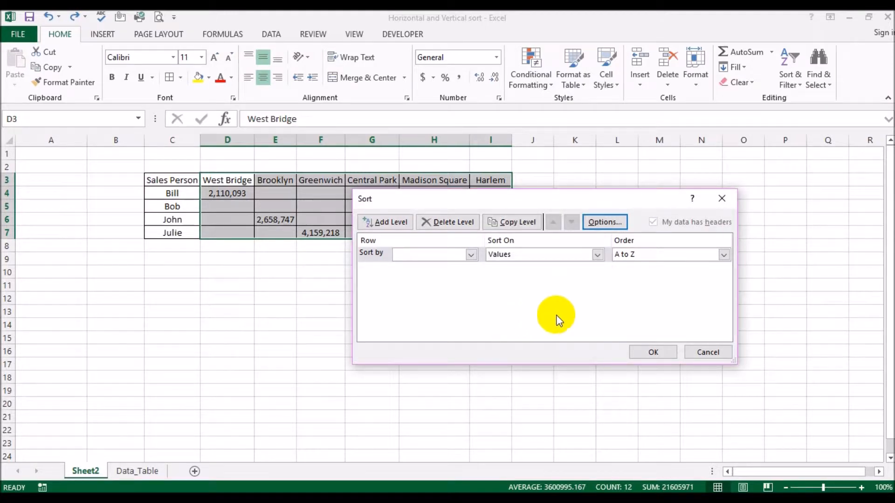
Sort the sales area columns by the values in Row 3, in A to Z order.
{"action": "left_click", "coordinate": [471, 255]}
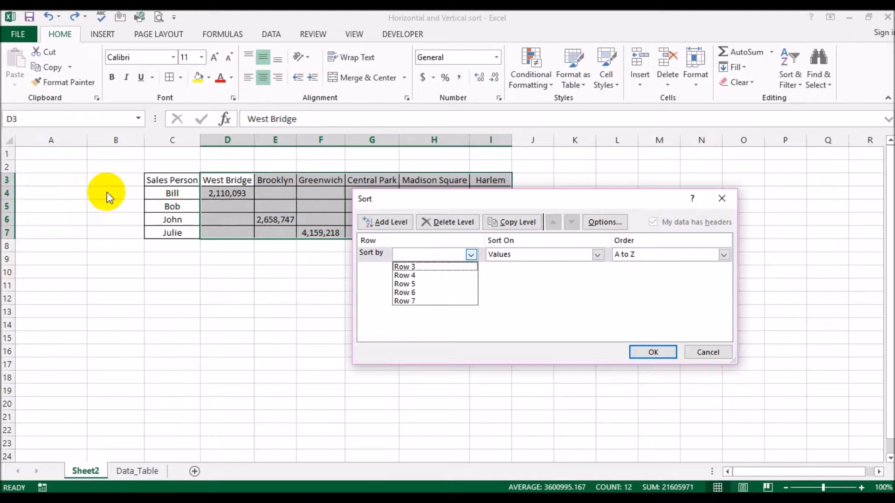
{"action": "left_click", "coordinate": [437, 266]}
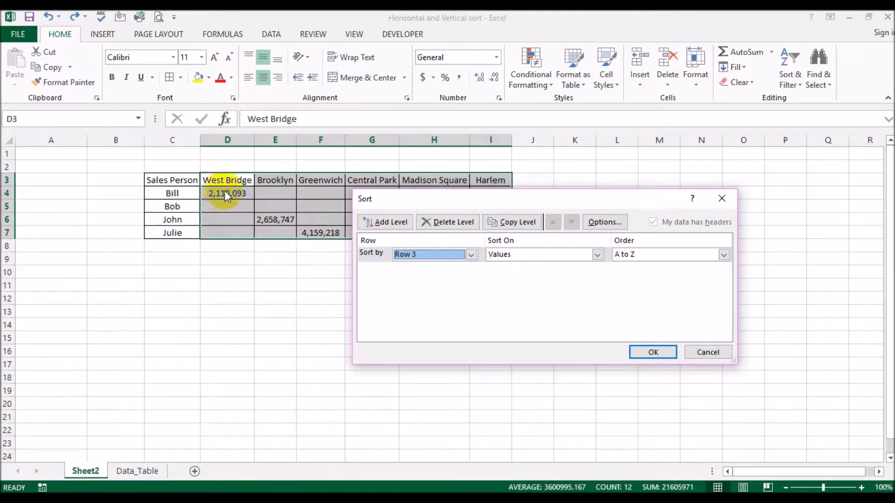
{"action": "left_click", "coordinate": [472, 254]}
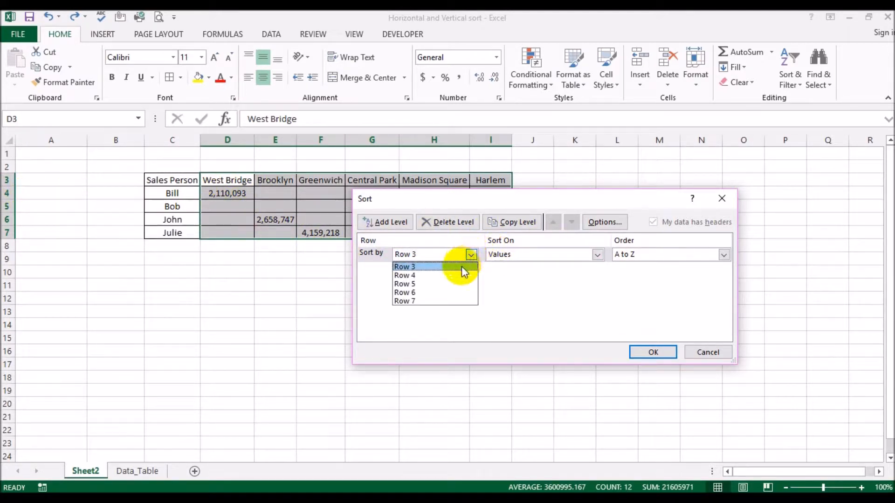
{"action": "left_click", "coordinate": [454, 276]}
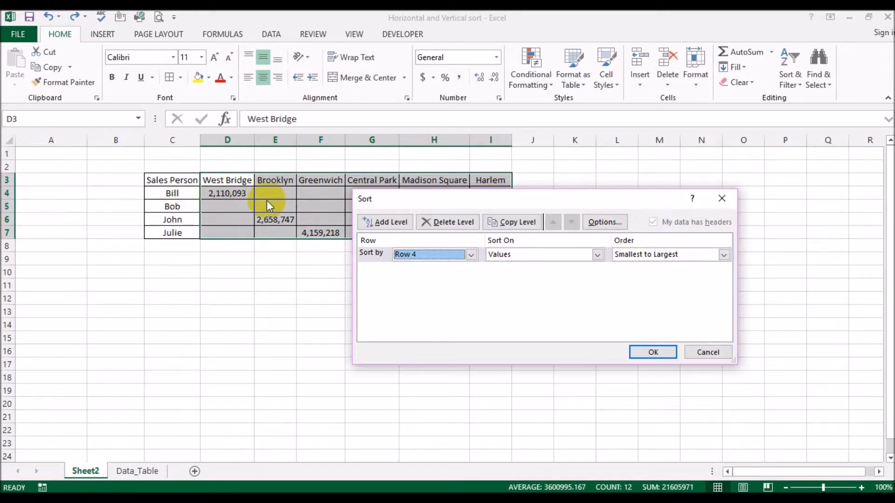
{"action": "left_click", "coordinate": [471, 255]}
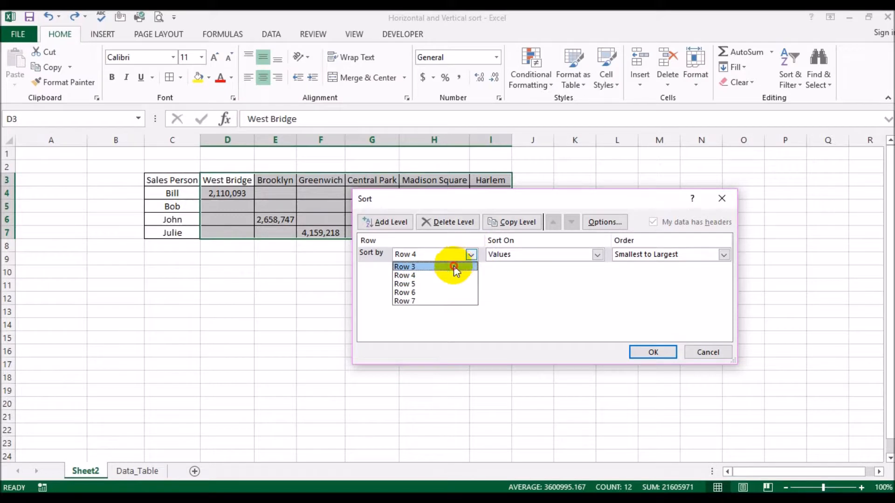
{"action": "left_click", "coordinate": [455, 266]}
{"action": "left_click", "coordinate": [652, 352]}
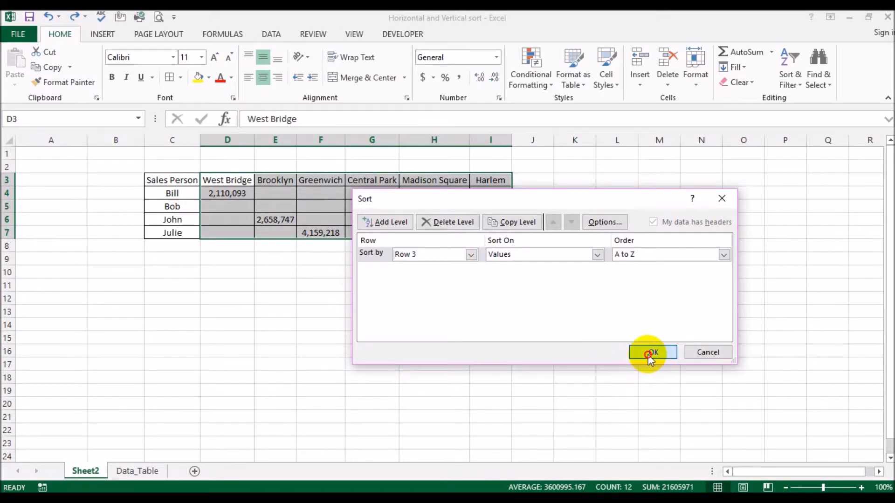
Autofit the width of all columns on the sheet to their contents.
{"action": "left_click", "coordinate": [8, 140]}
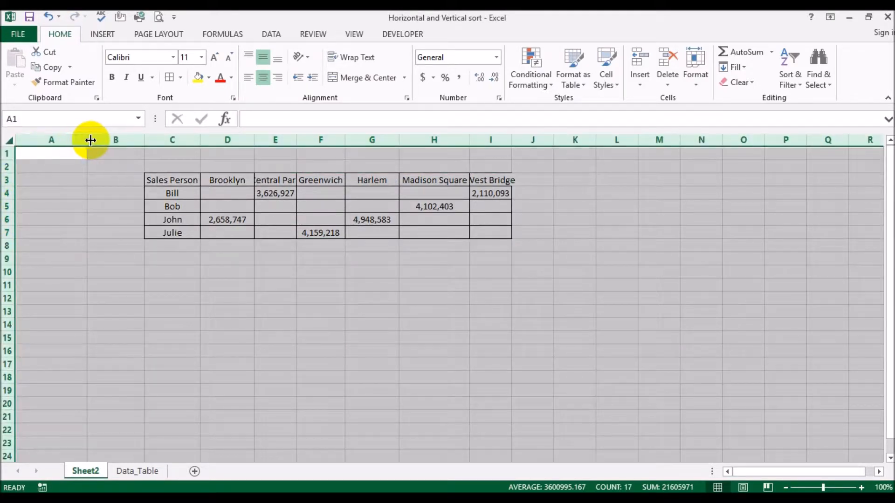
{"action": "double_click", "coordinate": [86, 139]}
{"action": "left_click", "coordinate": [269, 274]}
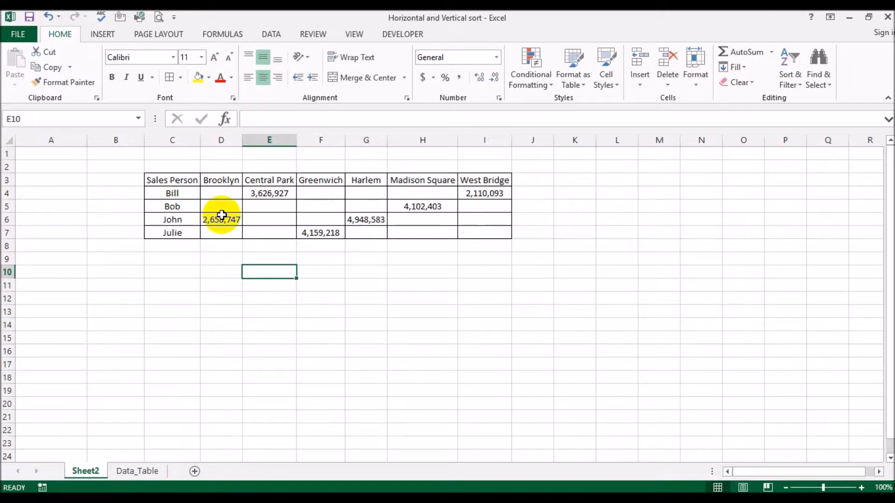
{"action": "left_click", "coordinate": [165, 194]}
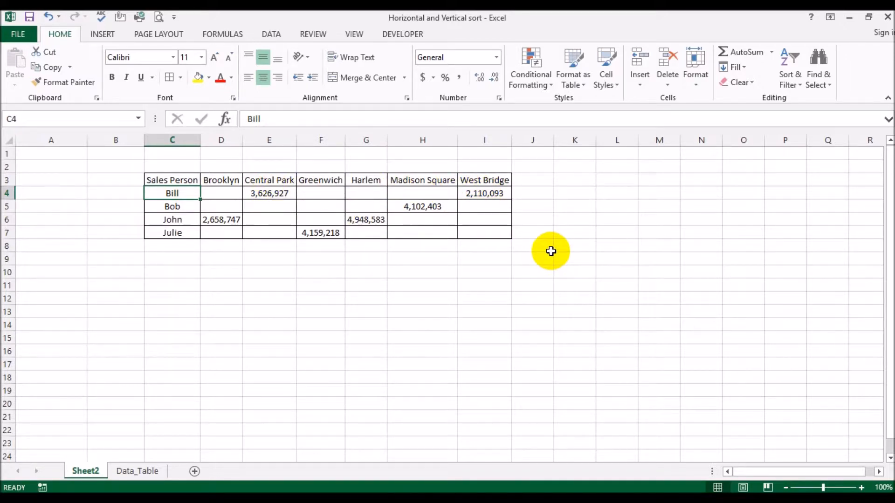
Undo the column width autofit and the left-to-right sort of the sales area columns.
{"action": "key", "text": "ctrl+z"}
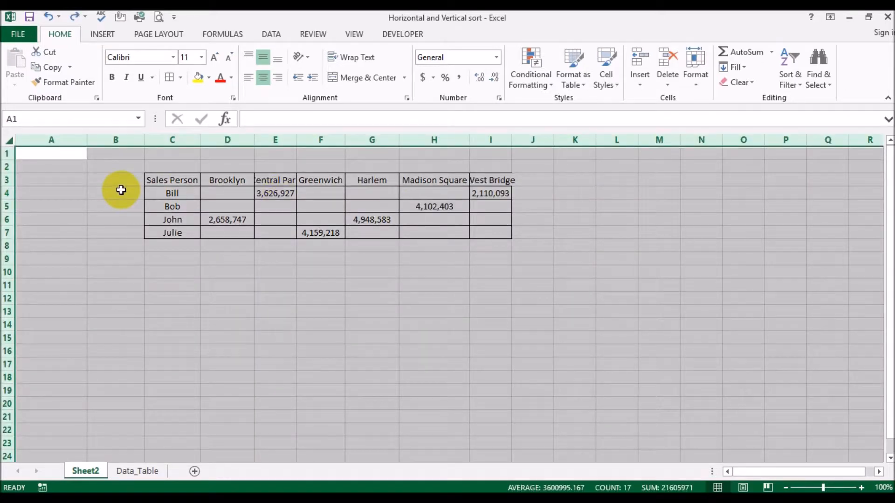
{"action": "key", "text": "ctrl+y"}
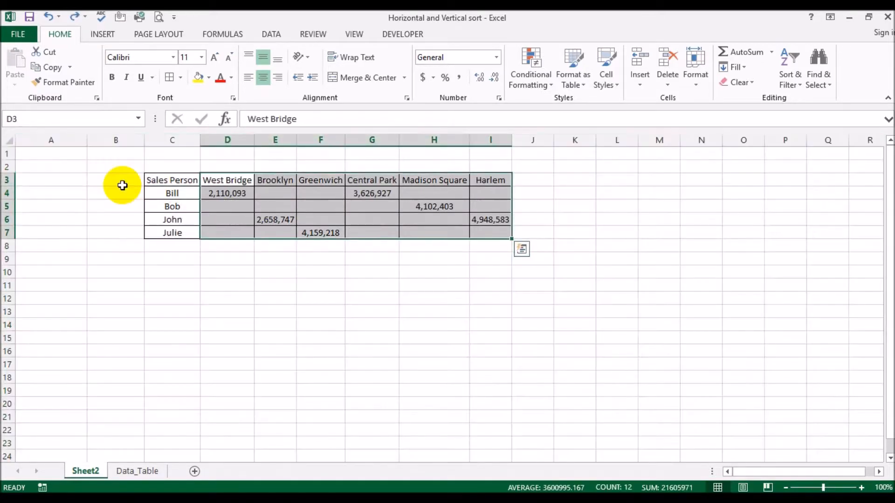
{"action": "left_click", "coordinate": [275, 285]}
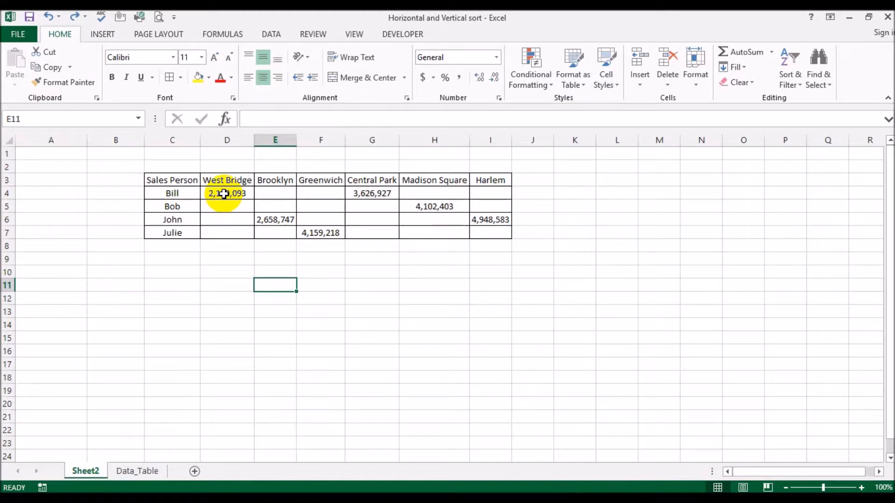
Copy the whole sales table C3:I7, including the Sales Person column, and paste it at C12.
{"action": "left_click", "coordinate": [179, 179]}
{"action": "left_click_drag", "start_coordinate": [179, 180], "coordinate": [484, 231]}
{"action": "key", "text": "ctrl+c"}
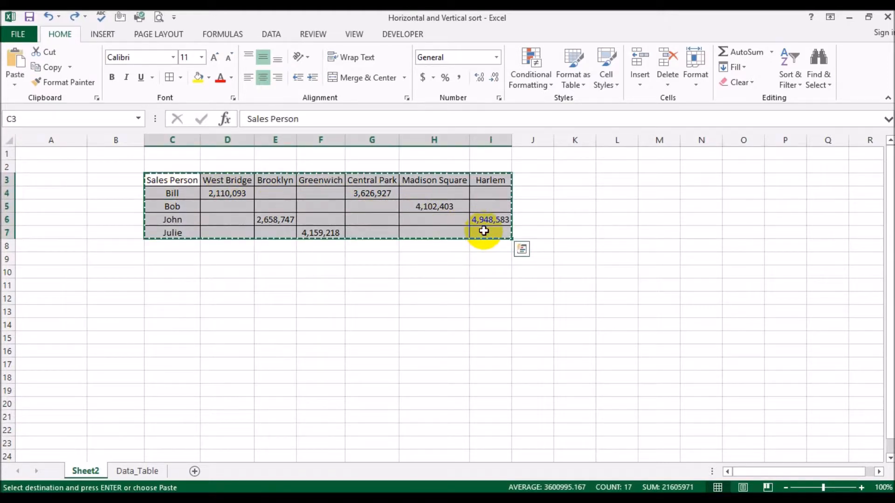
{"action": "left_click", "coordinate": [171, 299]}
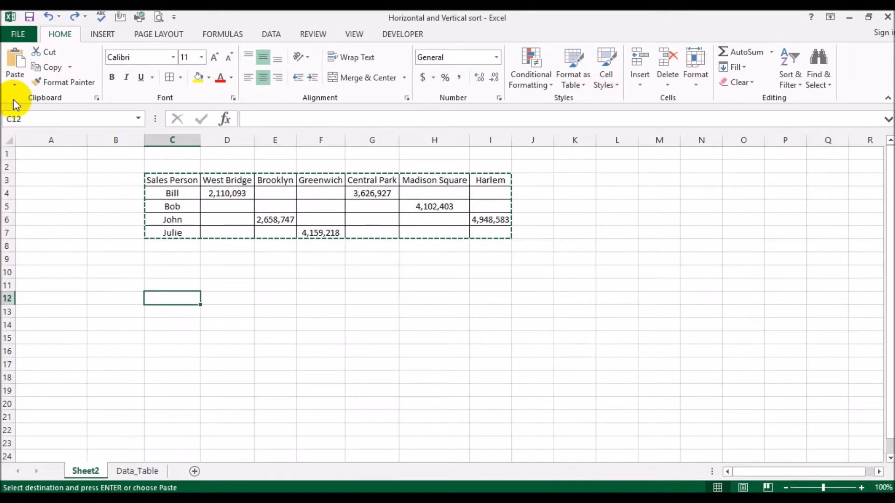
{"action": "left_click", "coordinate": [15, 70]}
Sort columns D3:I7 of the upper table left to right by Row 3 values, A to Z.
{"action": "left_click_drag", "start_coordinate": [227, 180], "coordinate": [490, 233]}
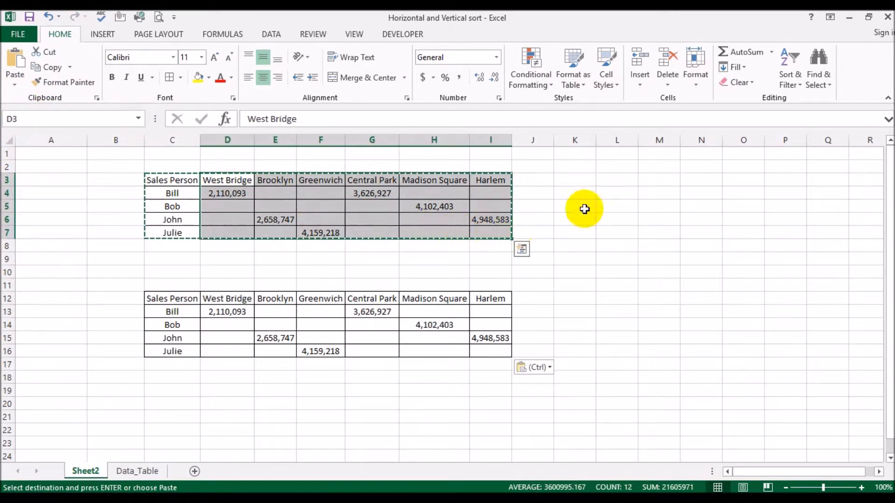
{"action": "left_click", "coordinate": [791, 87]}
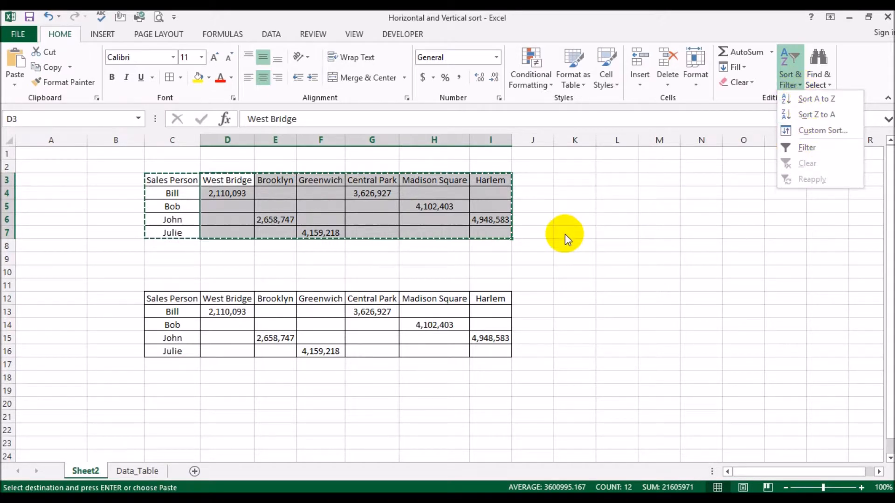
{"action": "left_click", "coordinate": [807, 127]}
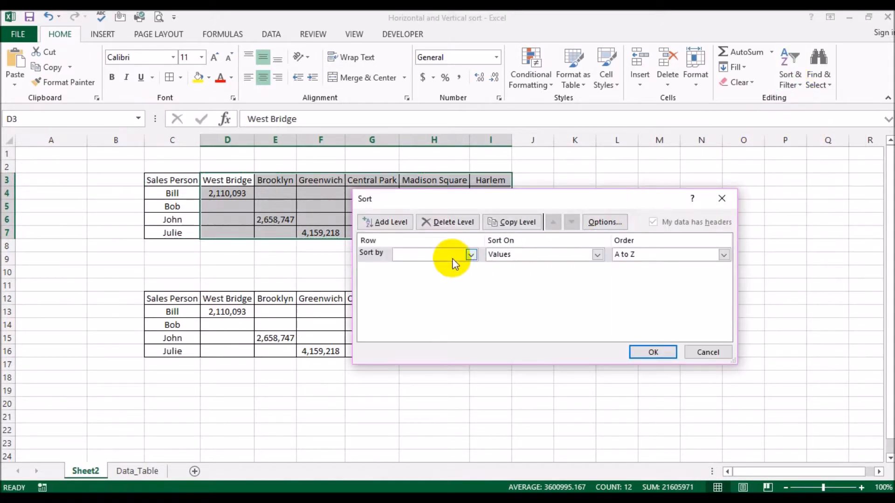
{"action": "left_click", "coordinate": [471, 255]}
{"action": "left_click", "coordinate": [413, 265]}
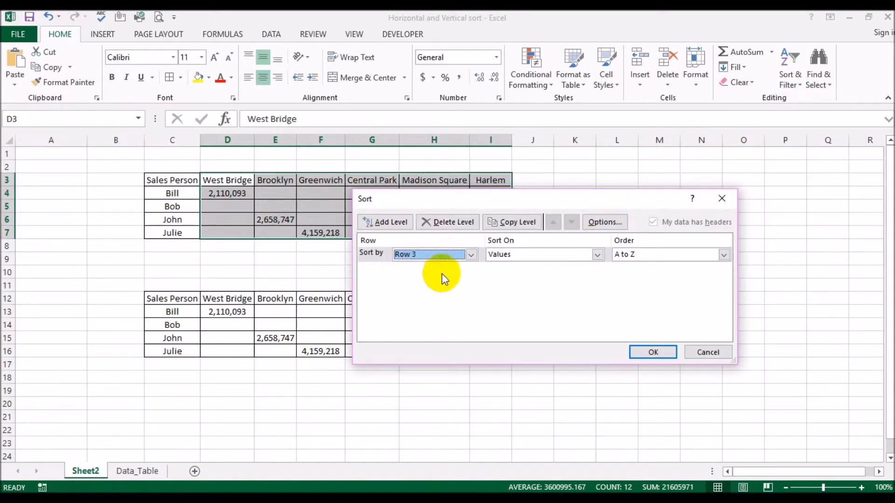
{"action": "left_click", "coordinate": [634, 352]}
{"action": "left_click", "coordinate": [656, 261]}
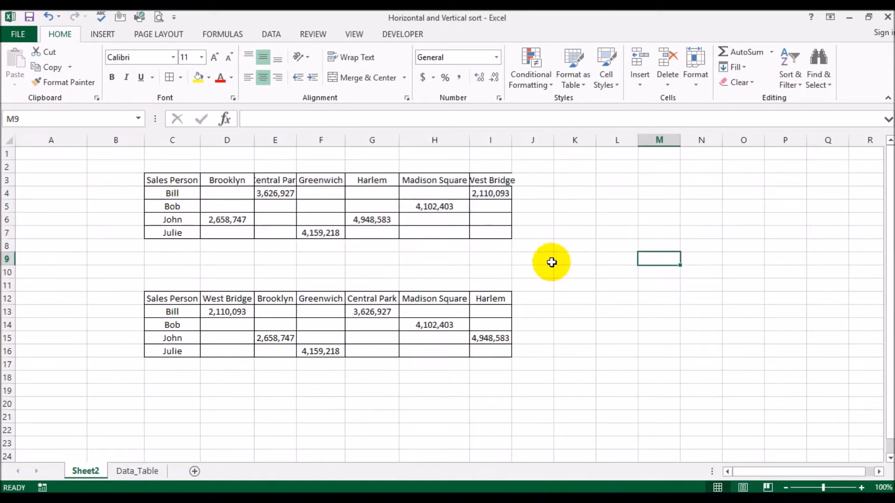
Autofit all column widths so the headings of both tables fit.
{"action": "left_click", "coordinate": [8, 139]}
{"action": "double_click", "coordinate": [88, 139]}
{"action": "left_click", "coordinate": [604, 252]}
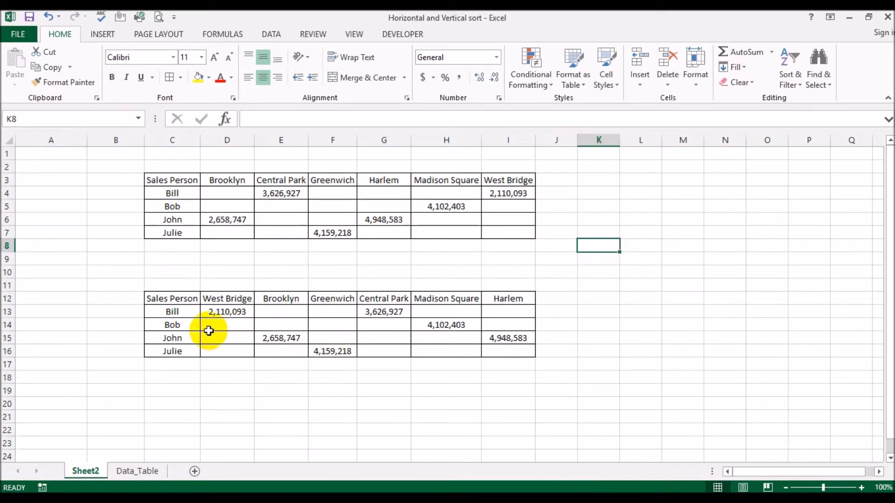
Compare the first sales person's Central Park amount in both tables, then check their West Bridge amount in the sorted table.
{"action": "left_click", "coordinate": [145, 194]}
{"action": "left_click", "coordinate": [290, 193]}
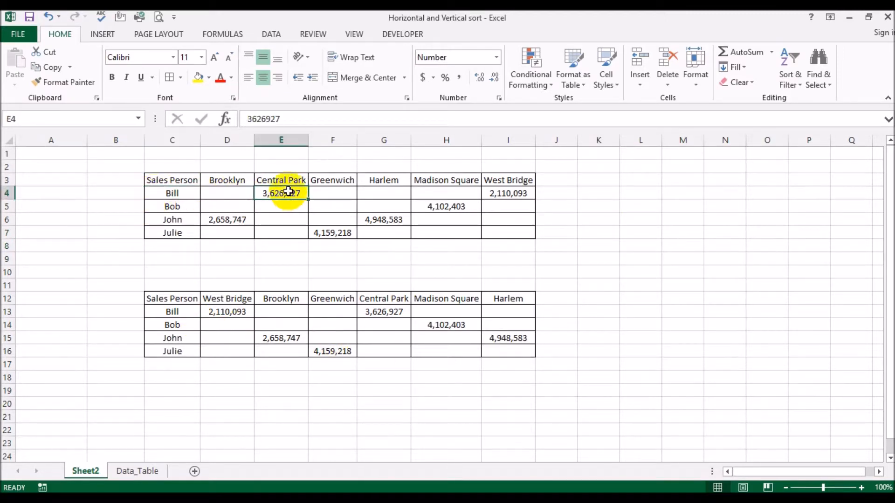
{"action": "left_click", "coordinate": [287, 181]}
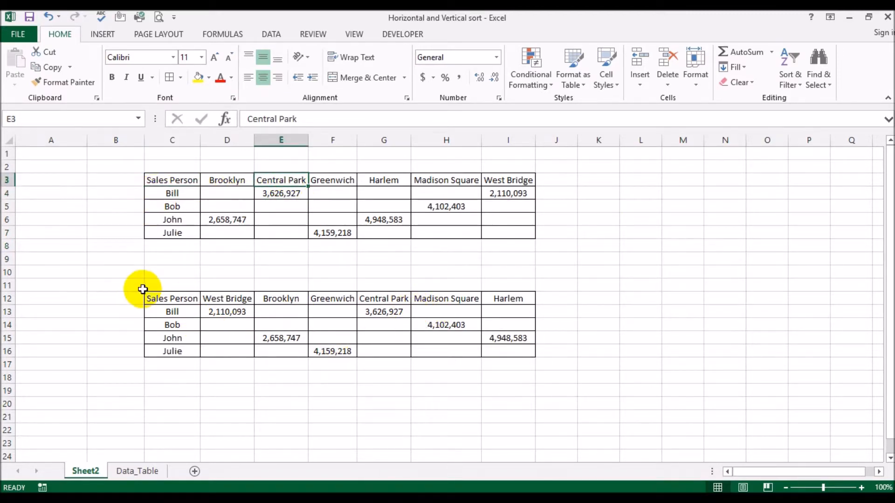
{"action": "left_click", "coordinate": [157, 310]}
{"action": "left_click", "coordinate": [369, 310]}
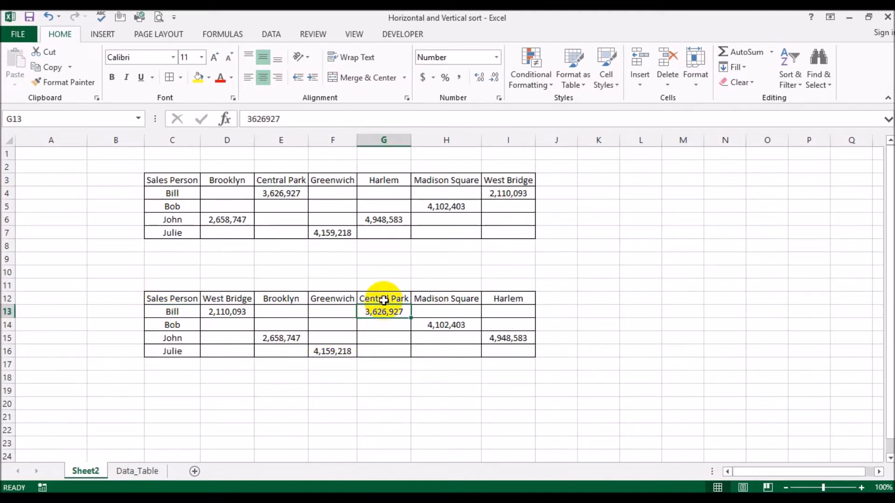
{"action": "left_click", "coordinate": [383, 297]}
{"action": "left_click", "coordinate": [388, 308]}
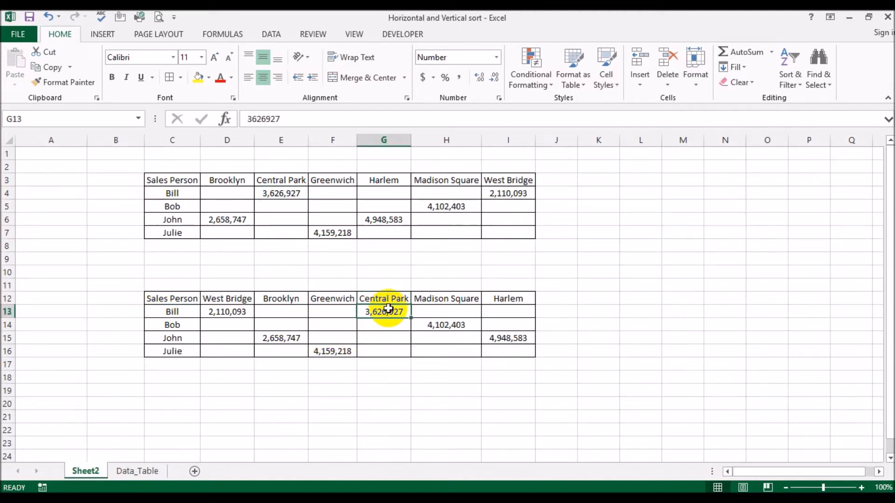
{"action": "left_click", "coordinate": [173, 194]}
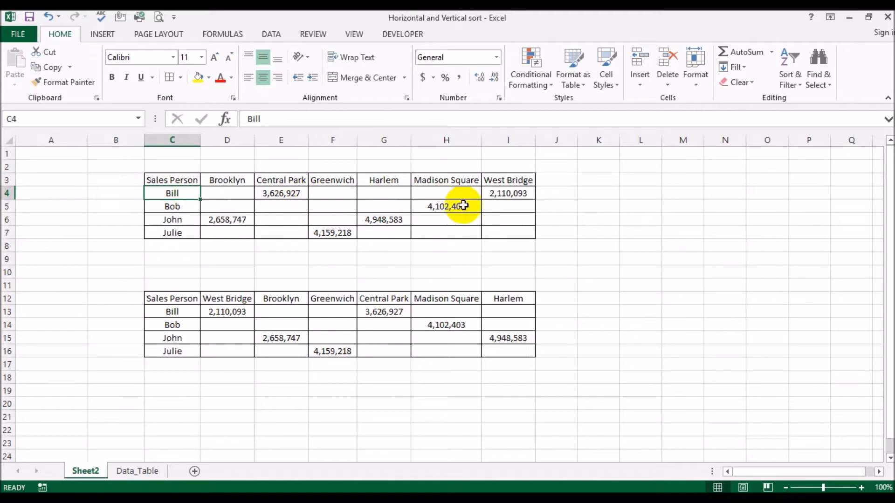
{"action": "left_click", "coordinate": [494, 195]}
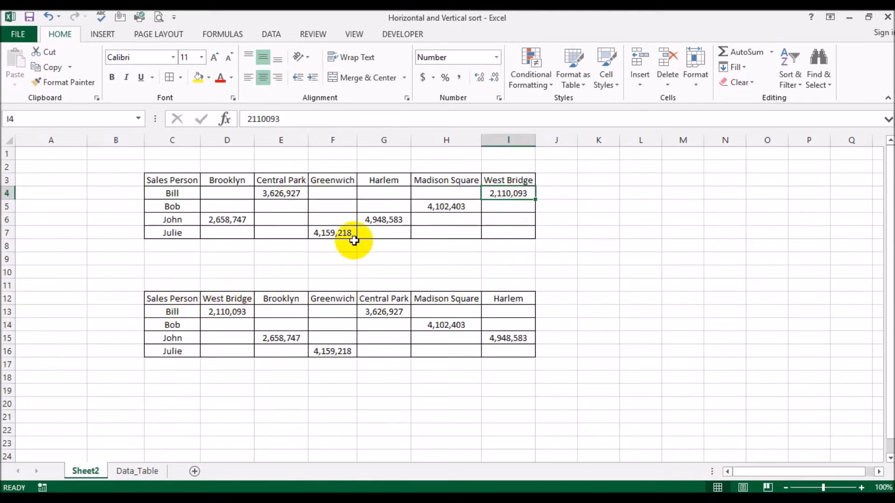
Compare the second and third sales persons' amounts under Madison Square, Brooklyn and Harlem between the sorted table and the unsorted copy.
{"action": "left_click", "coordinate": [172, 206]}
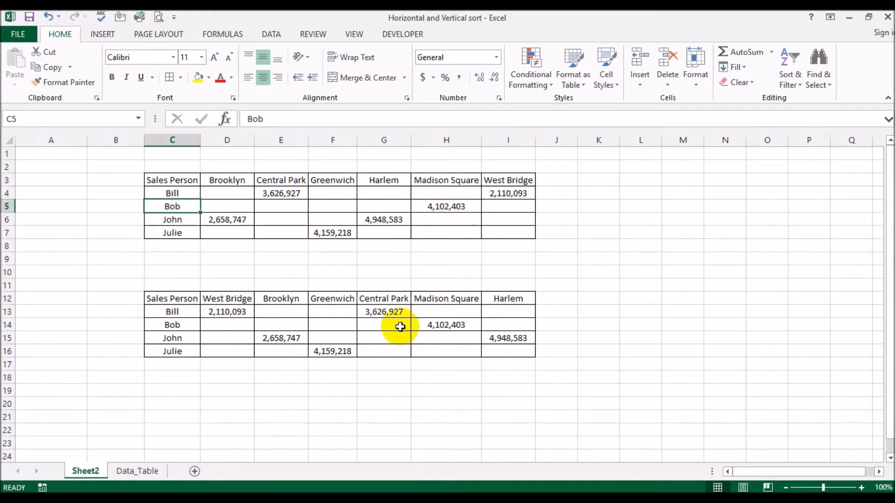
{"action": "left_click", "coordinate": [432, 324]}
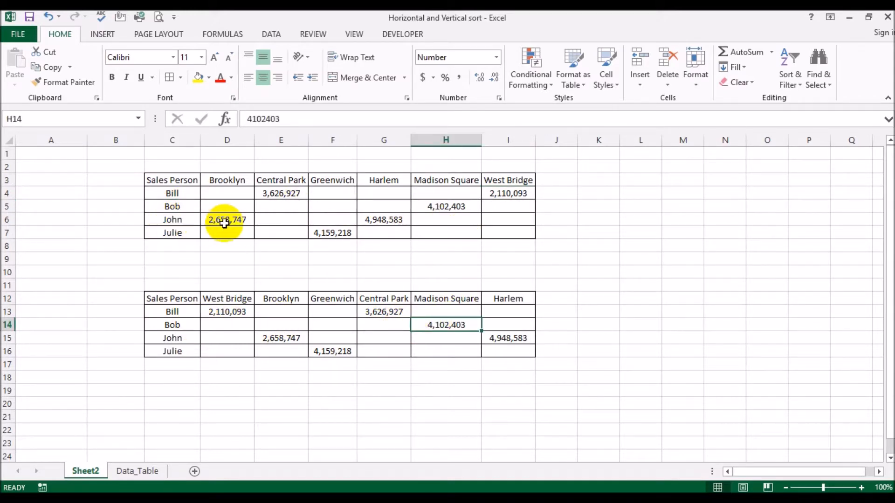
{"action": "left_click", "coordinate": [174, 339]}
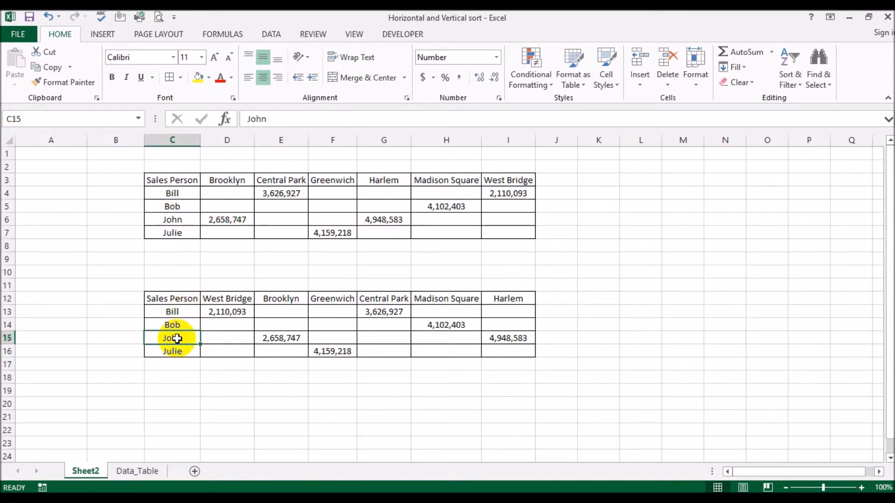
{"action": "left_click", "coordinate": [270, 338]}
{"action": "left_click", "coordinate": [172, 220]}
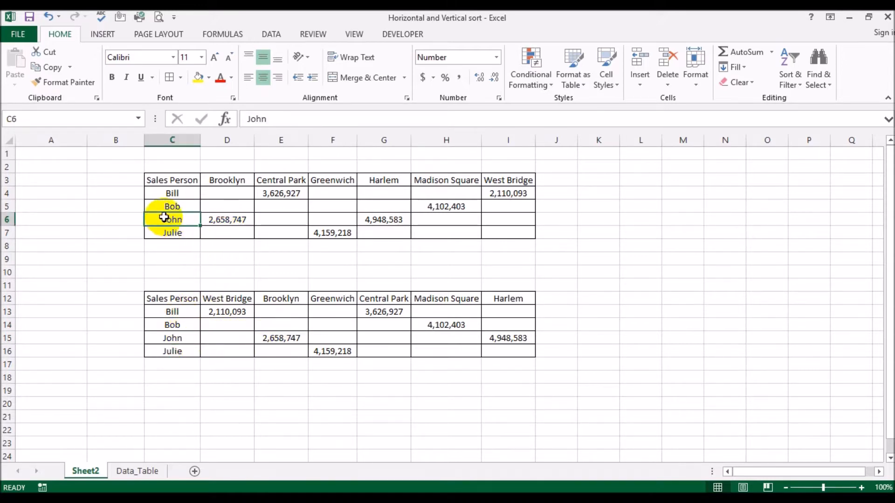
{"action": "left_click", "coordinate": [375, 220]}
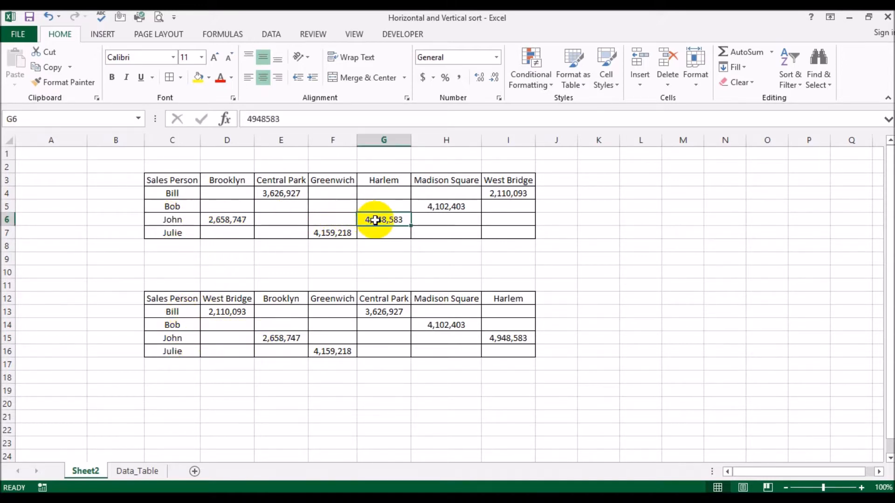
{"action": "left_click", "coordinate": [505, 339]}
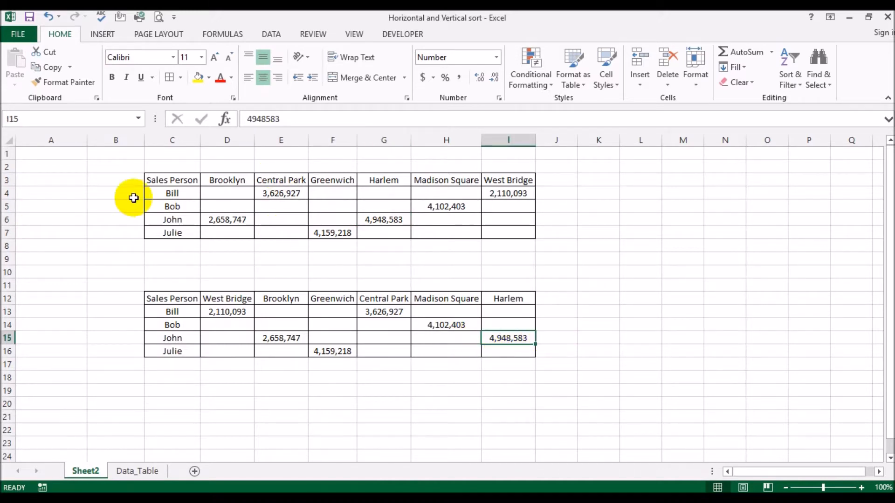